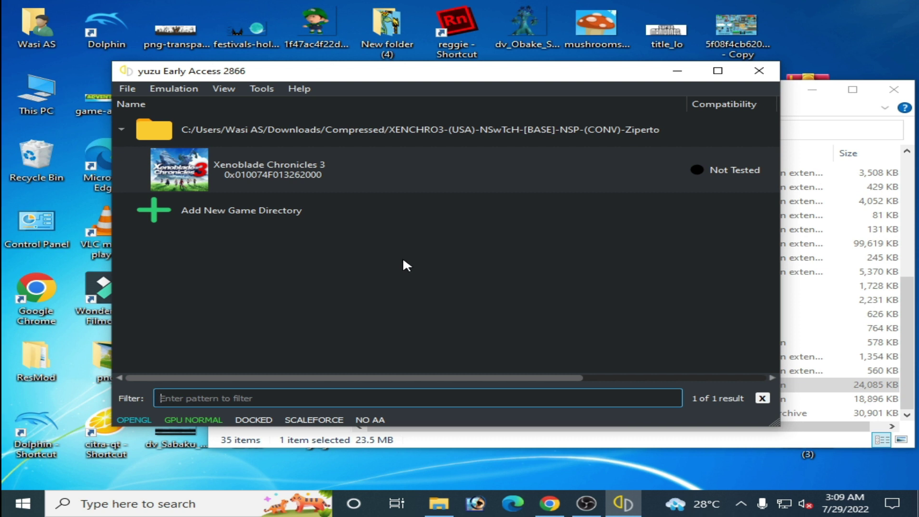
Step: Open This PC's Properties to view Windows 10 Pro, the Xeon W3565 processor and 8.00 GB RAM
{"action": "double_click", "coordinate": [43, 98]}
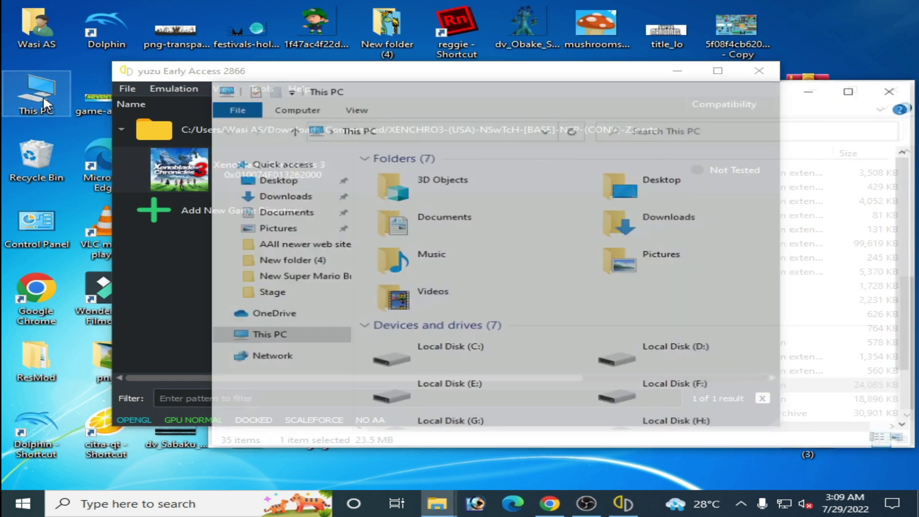
{"action": "right_click", "coordinate": [848, 353]}
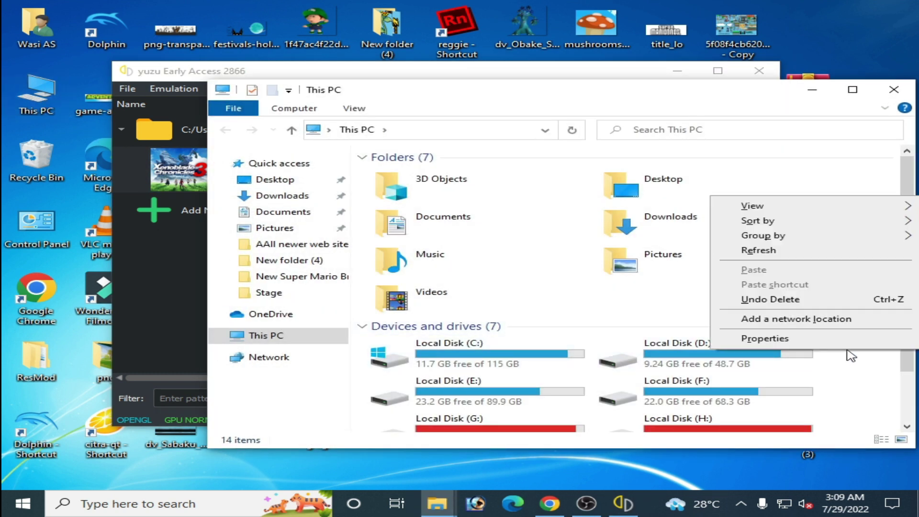
{"action": "left_click", "coordinate": [765, 338]}
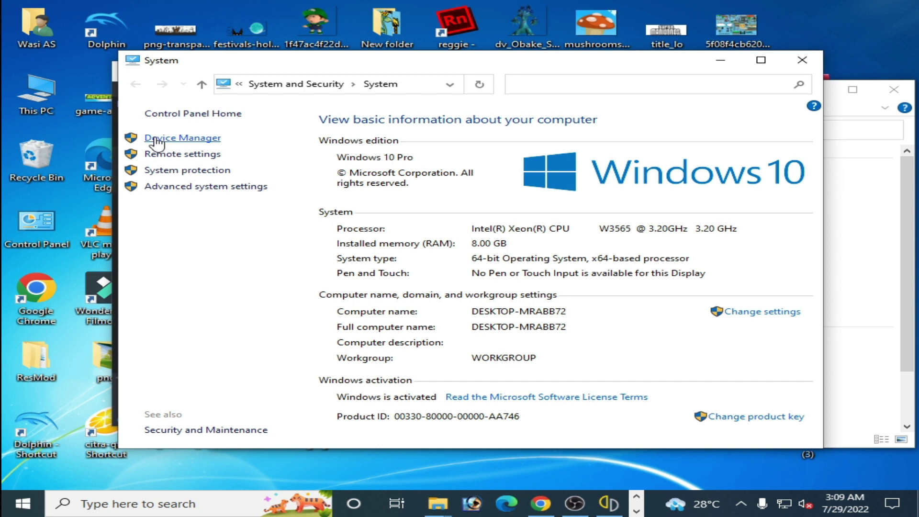
Step: Confirm the NVIDIA GeForce GTX 750 under Display adapters, then close Device Manager, System and This PC
{"action": "left_click", "coordinate": [156, 139]}
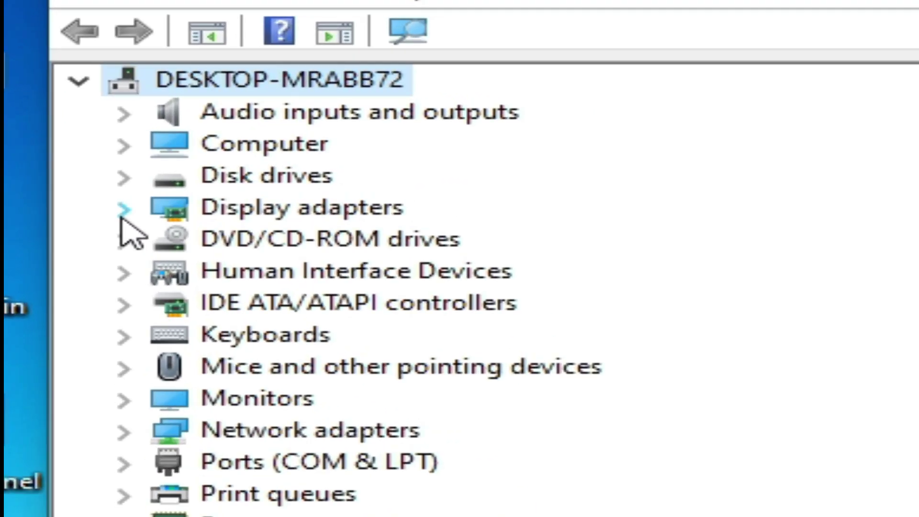
{"action": "left_click", "coordinate": [101, 140]}
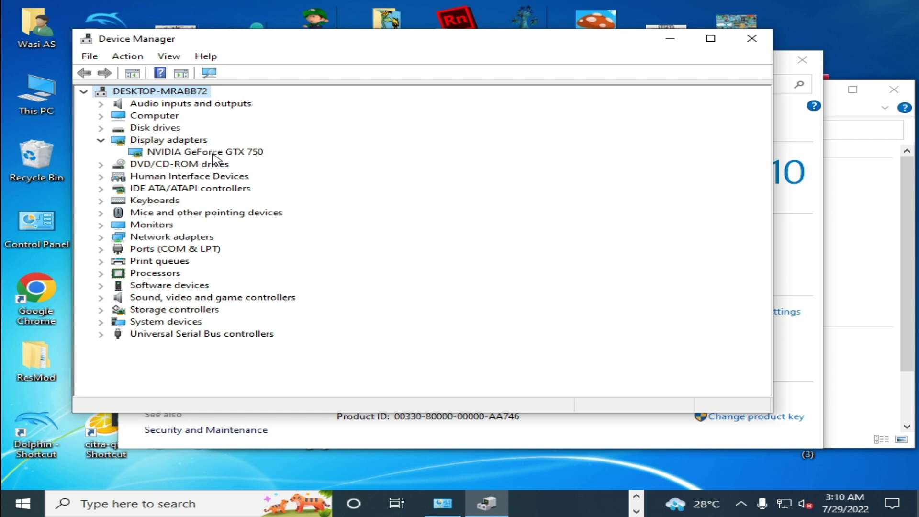
{"action": "left_click", "coordinate": [752, 38]}
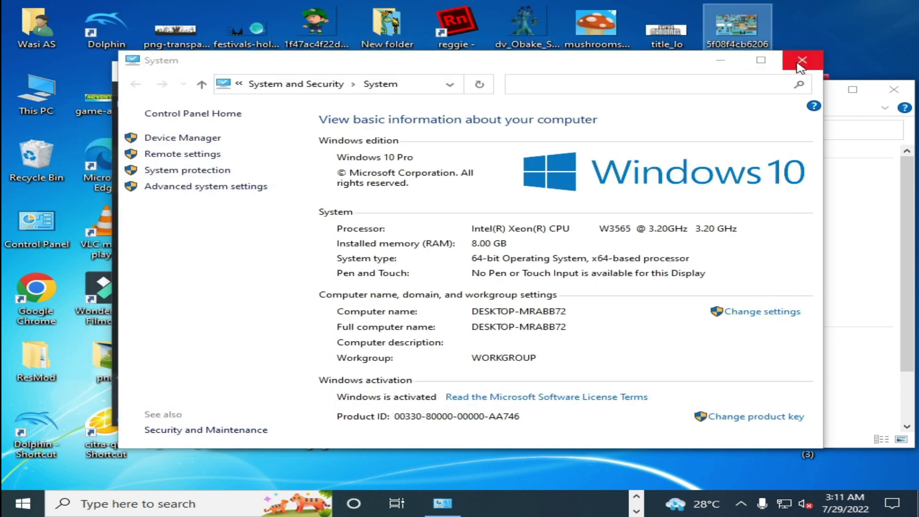
{"action": "left_click", "coordinate": [801, 60]}
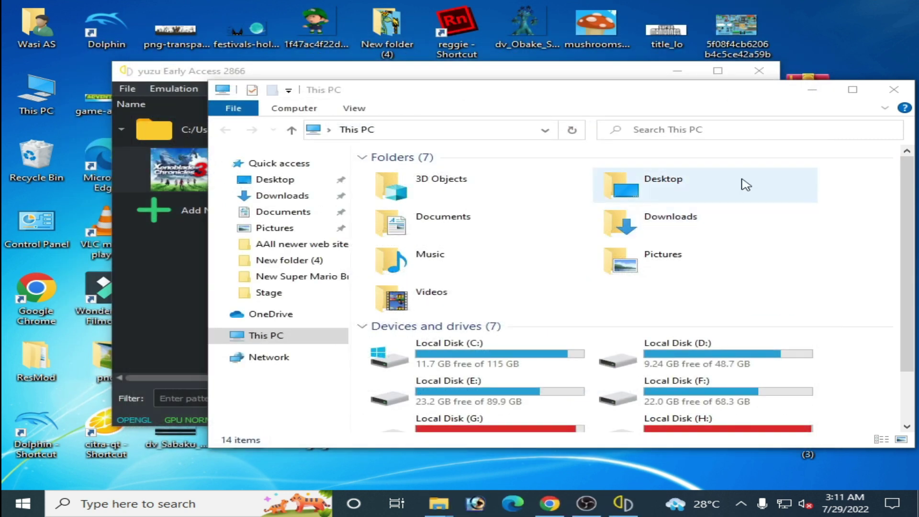
{"action": "left_click", "coordinate": [893, 91]}
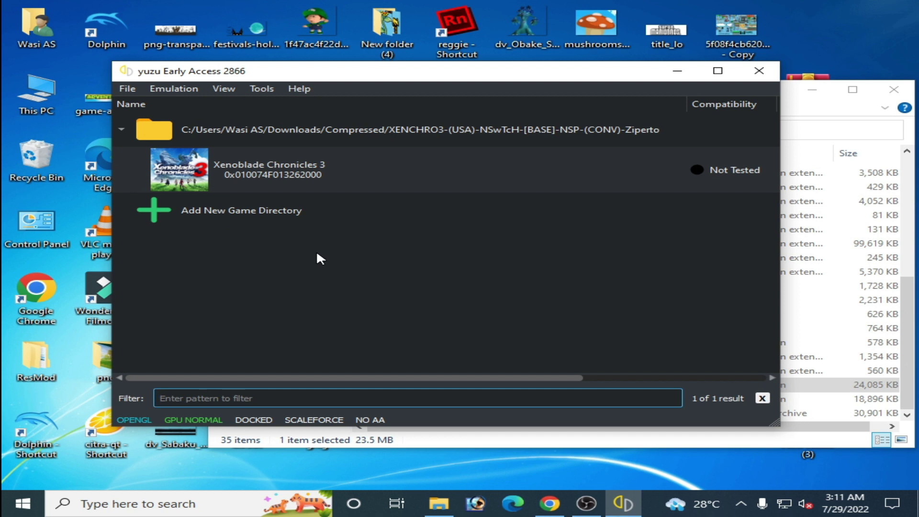
Step: Open Emulation > Configure and select the Graphics page
{"action": "left_click", "coordinate": [182, 90]}
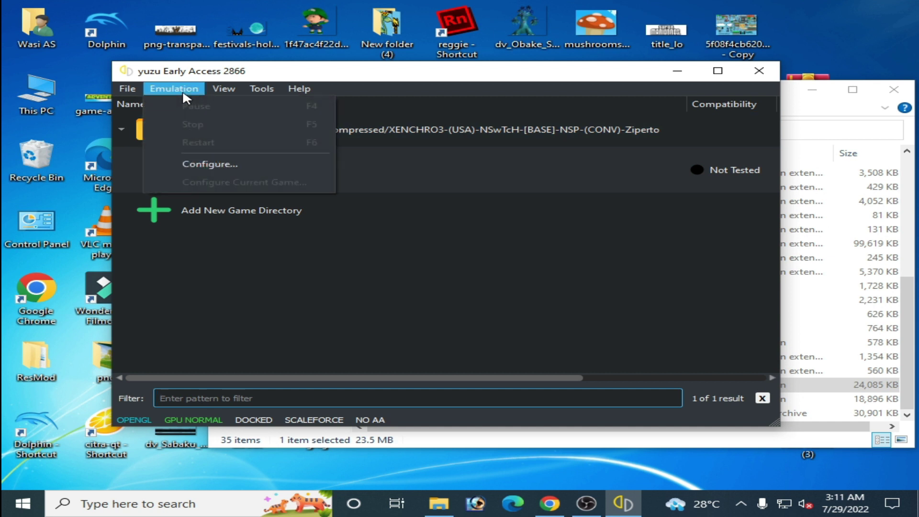
{"action": "left_click", "coordinate": [198, 165]}
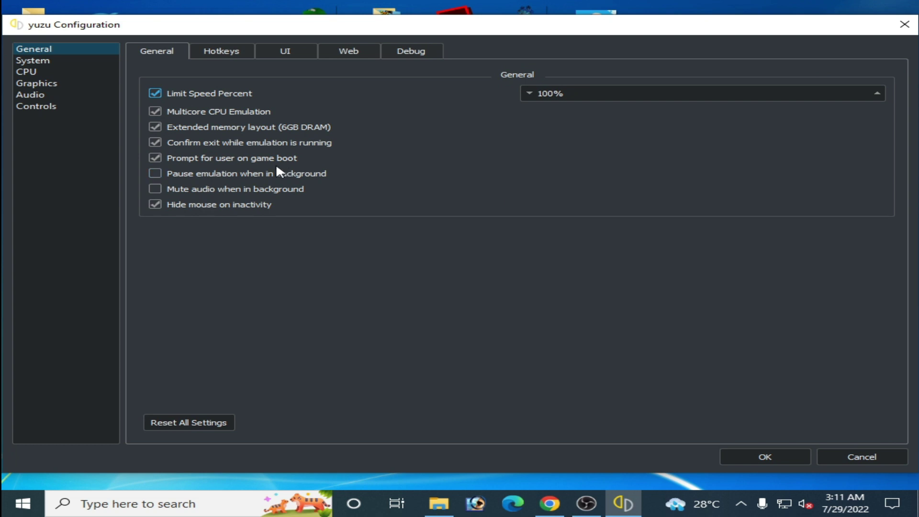
{"action": "left_click", "coordinate": [39, 82]}
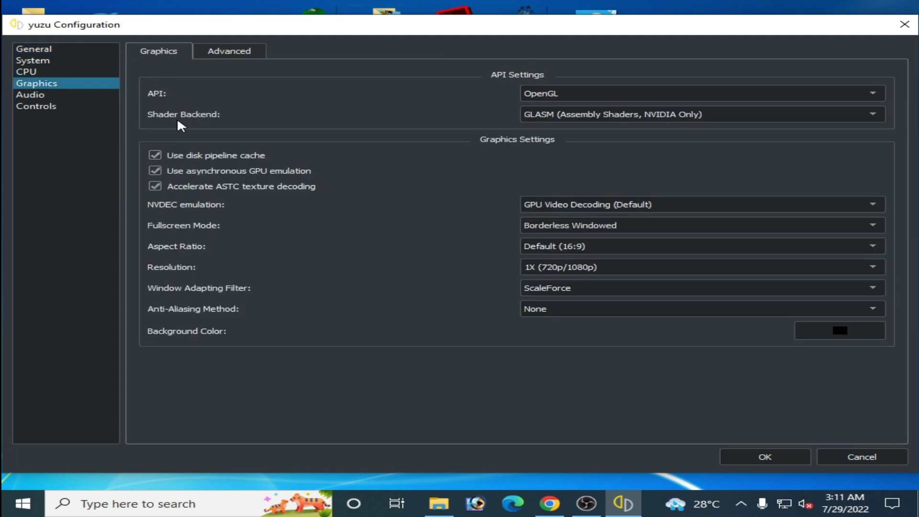
Step: Switch the graphics API to Vulkan with the NVIDIA GeForce GTX 750 as device
{"action": "left_click", "coordinate": [546, 93]}
{"action": "left_click", "coordinate": [551, 112]}
{"action": "left_click", "coordinate": [552, 115]}
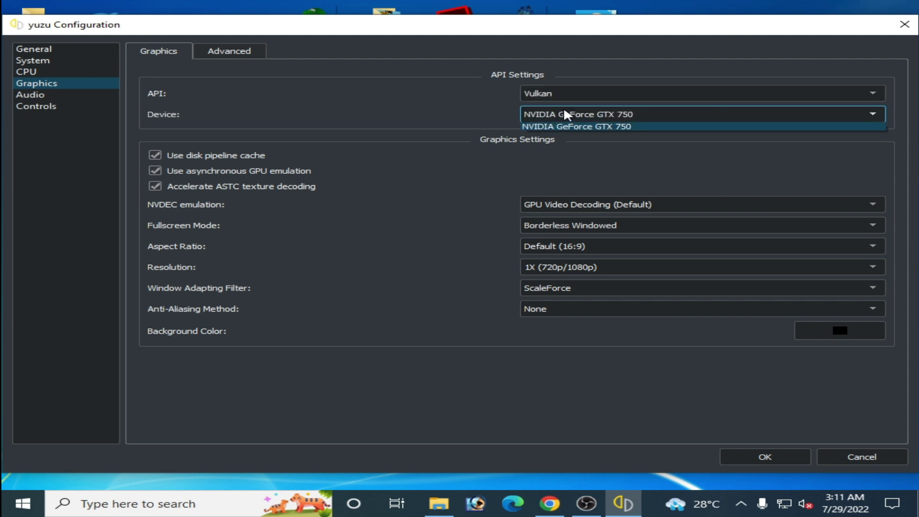
{"action": "left_click", "coordinate": [601, 114]}
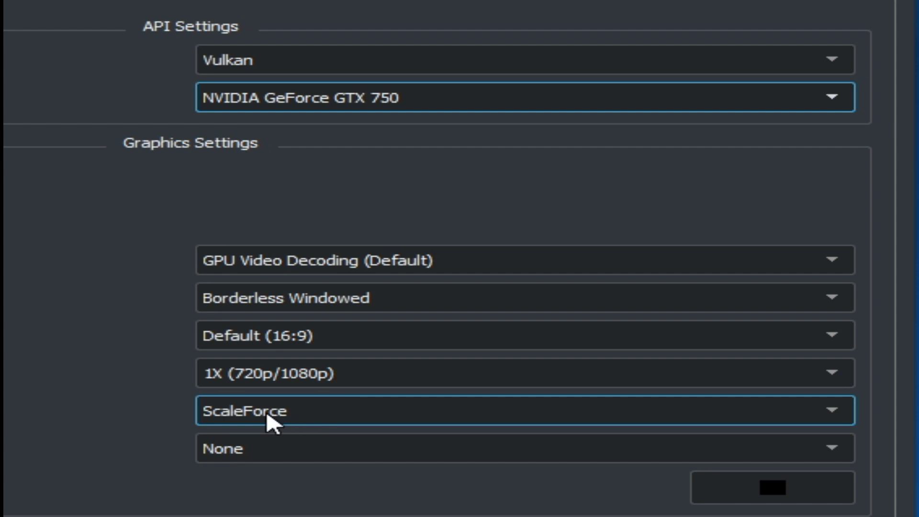
Step: Set the window adapting filter to AMD FidelityFX Super Resolution and view the Advanced graphics settings
{"action": "left_click", "coordinate": [267, 413]}
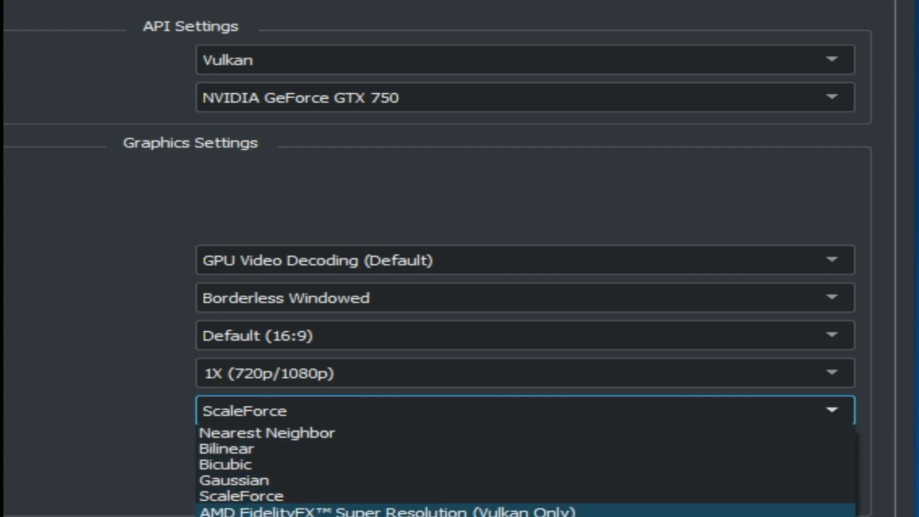
{"action": "left_click", "coordinate": [500, 512]}
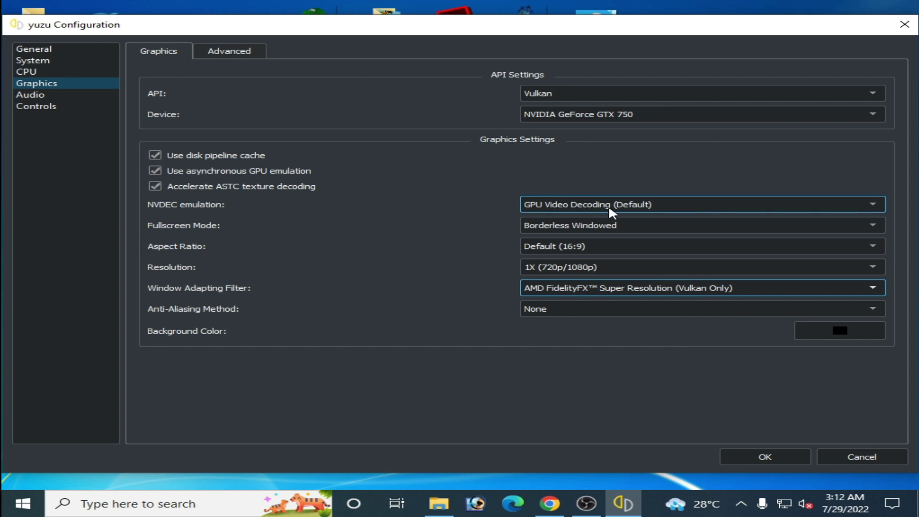
{"action": "left_click", "coordinate": [231, 53]}
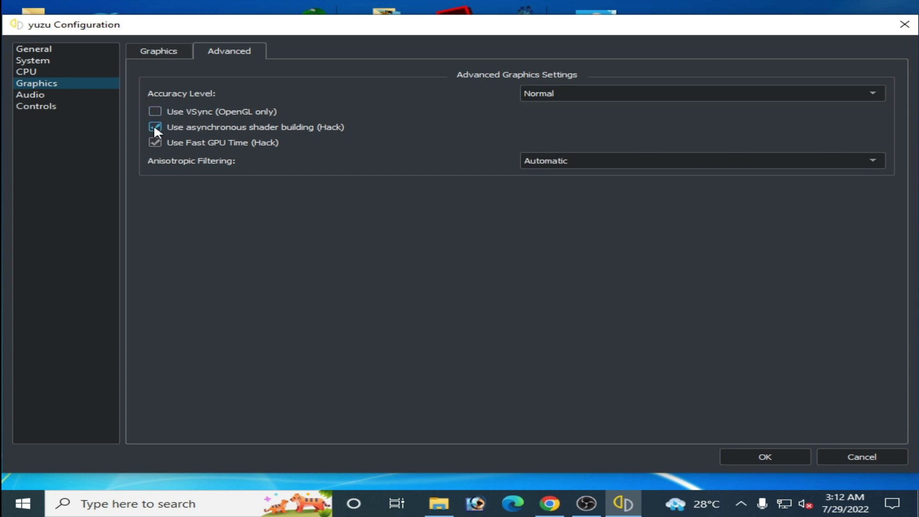
Step: Keep Accuracy Level at Normal and Multicore CPU Emulation enabled, then save the configuration
{"action": "left_click", "coordinate": [572, 93]}
{"action": "left_click", "coordinate": [37, 51]}
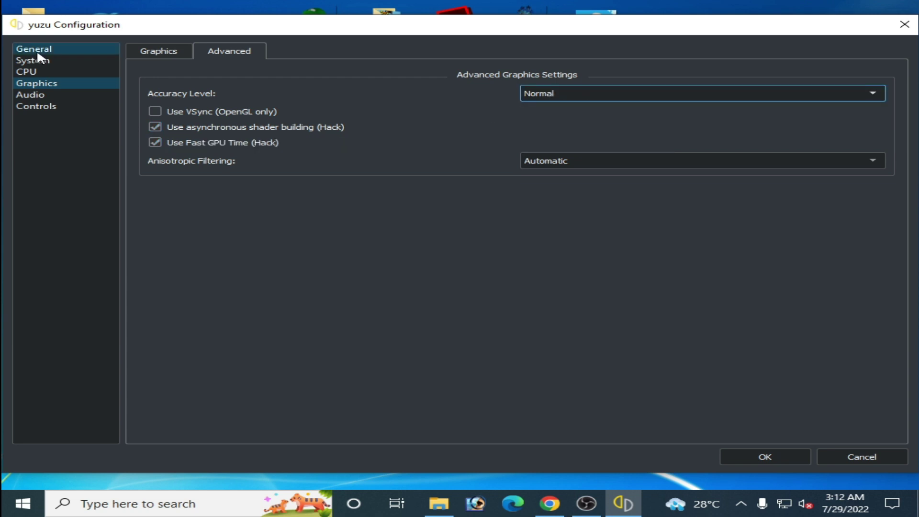
{"action": "left_click", "coordinate": [40, 50]}
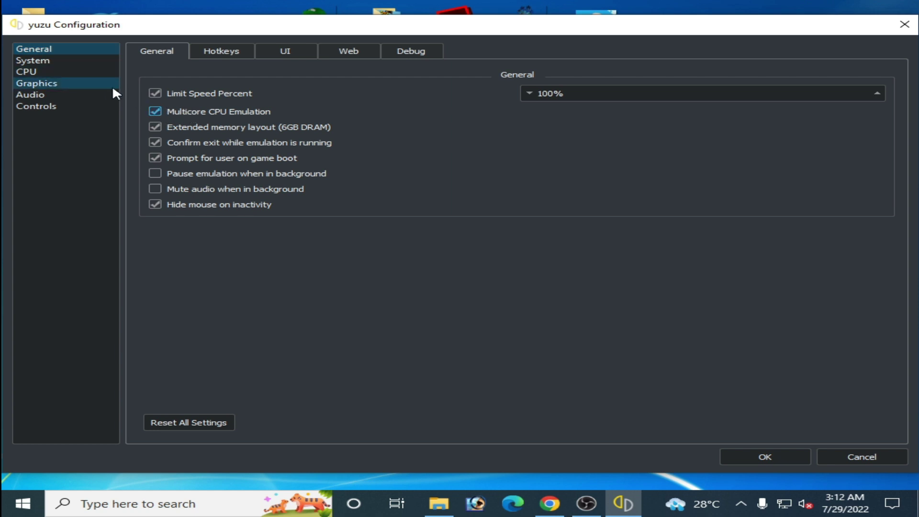
{"action": "left_click", "coordinate": [155, 113]}
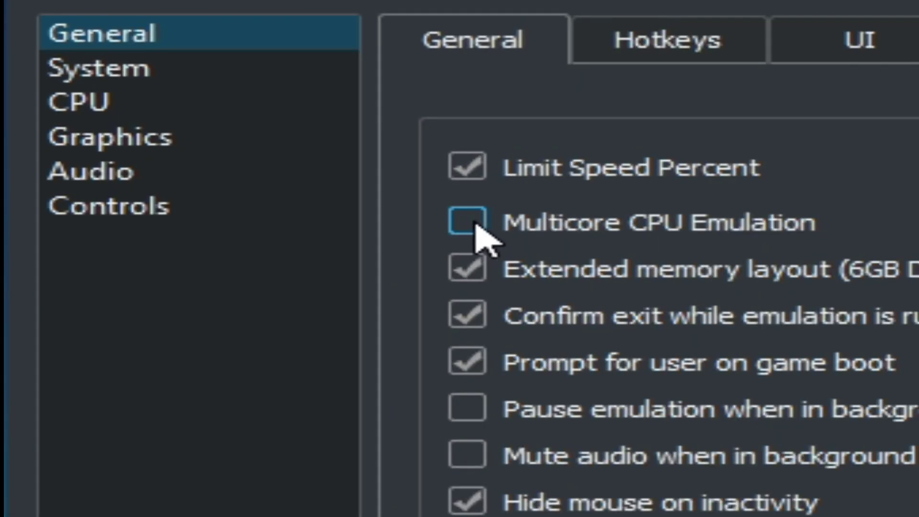
{"action": "left_click", "coordinate": [482, 225]}
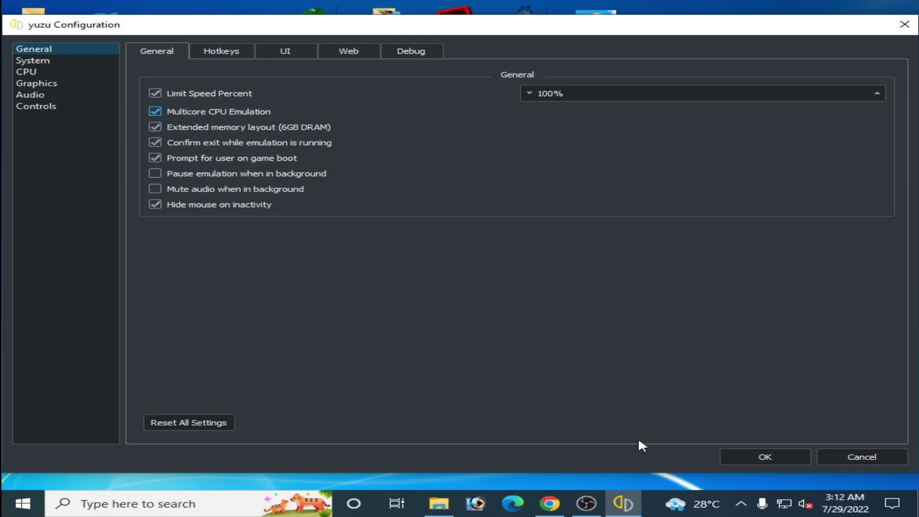
{"action": "left_click", "coordinate": [755, 458]}
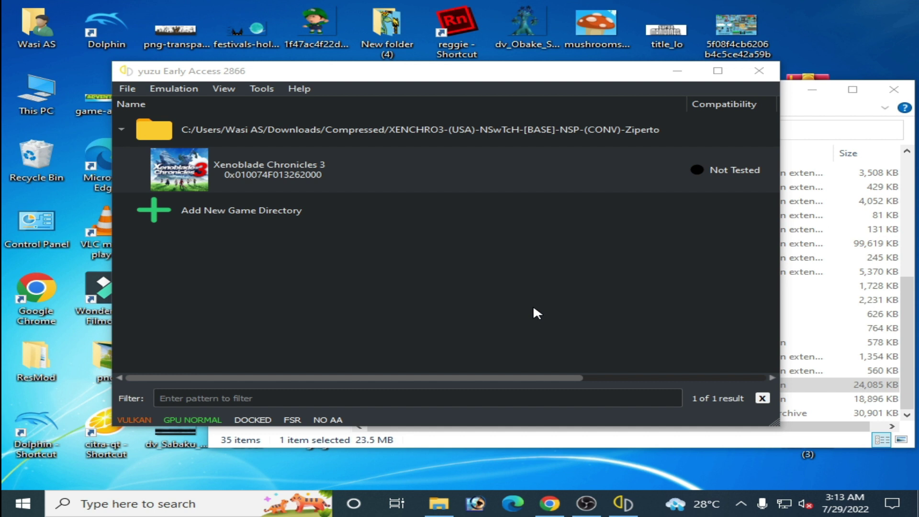
Step: Launch NVIDIA Control Panel from the desktop and check System Information for driver 516.59
{"action": "right_click", "coordinate": [579, 460]}
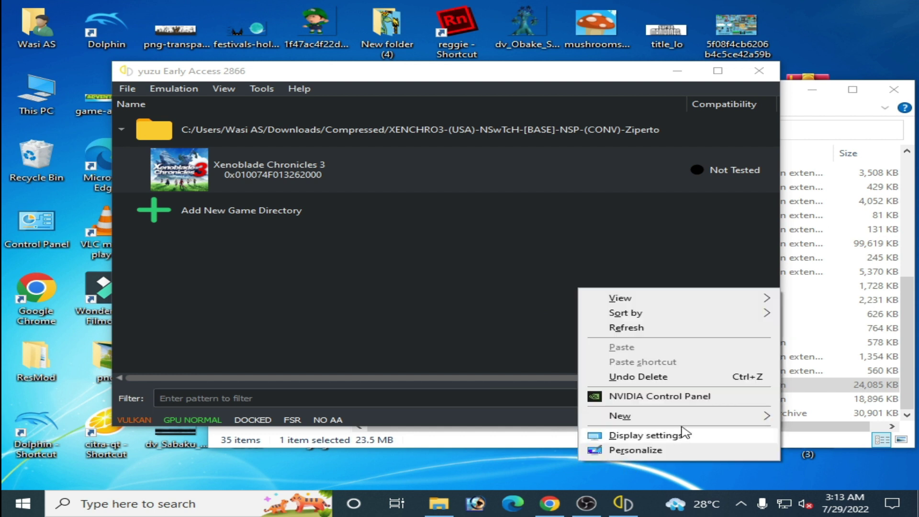
{"action": "left_click", "coordinate": [650, 396]}
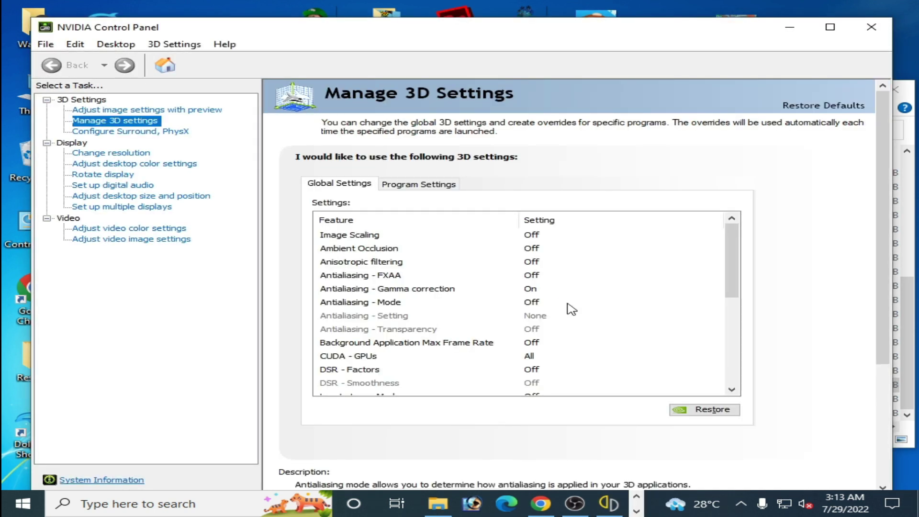
{"action": "left_click", "coordinate": [112, 481]}
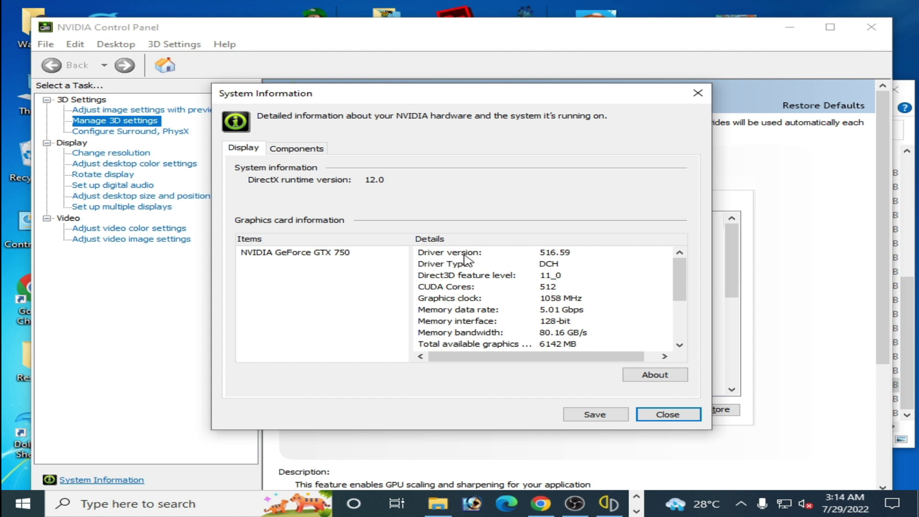
{"action": "key", "text": "Escape"}
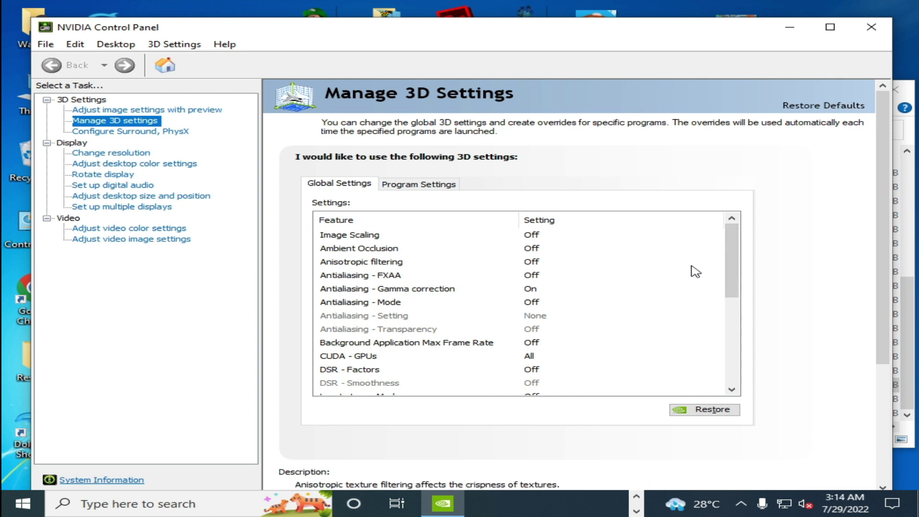
Step: Assign the PhysX processor to the NVIDIA GeForce GTX 750 and apply
{"action": "left_click", "coordinate": [103, 132]}
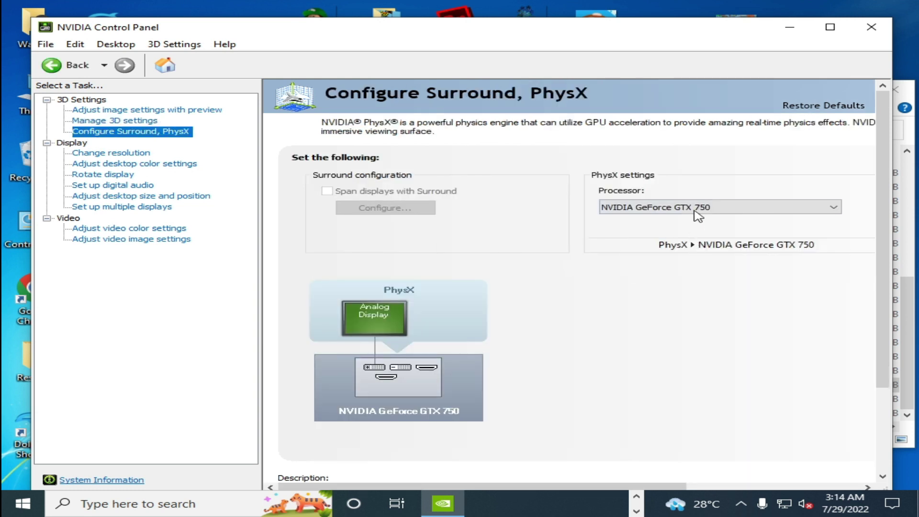
{"action": "left_click", "coordinate": [695, 211]}
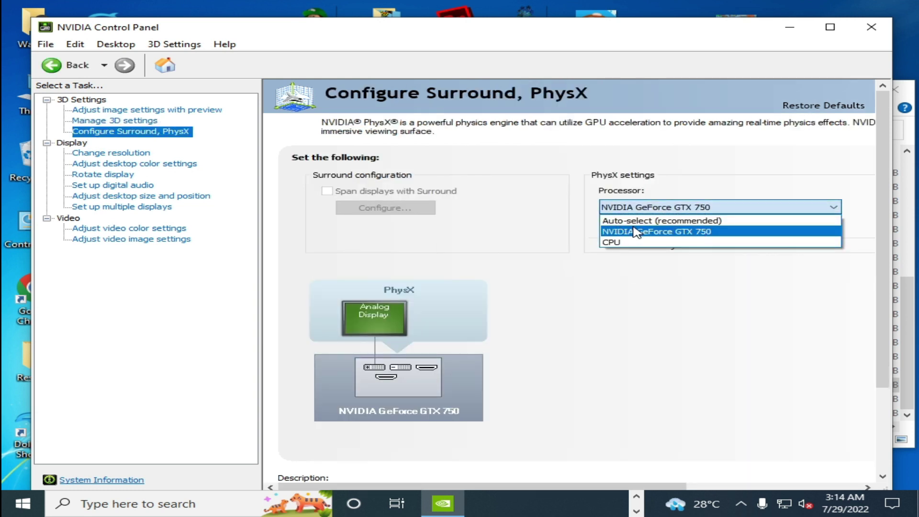
{"action": "left_click", "coordinate": [637, 232]}
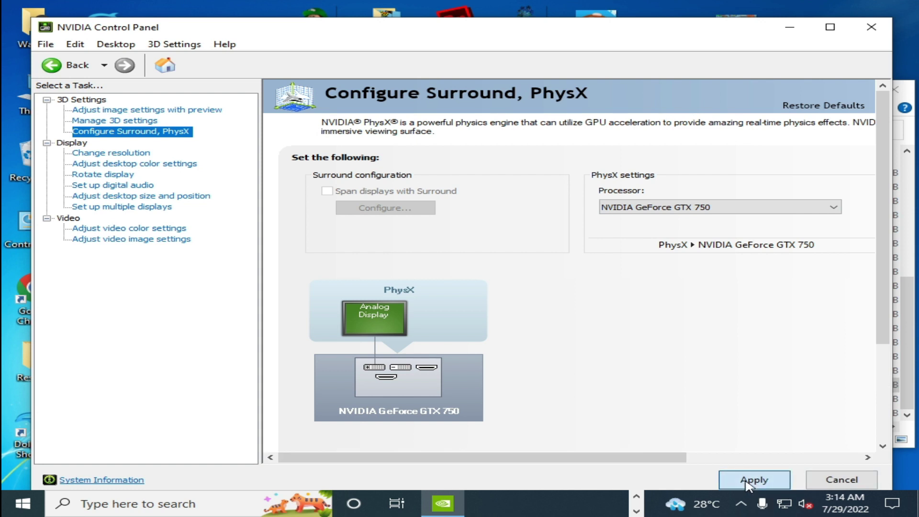
{"action": "left_click", "coordinate": [751, 484]}
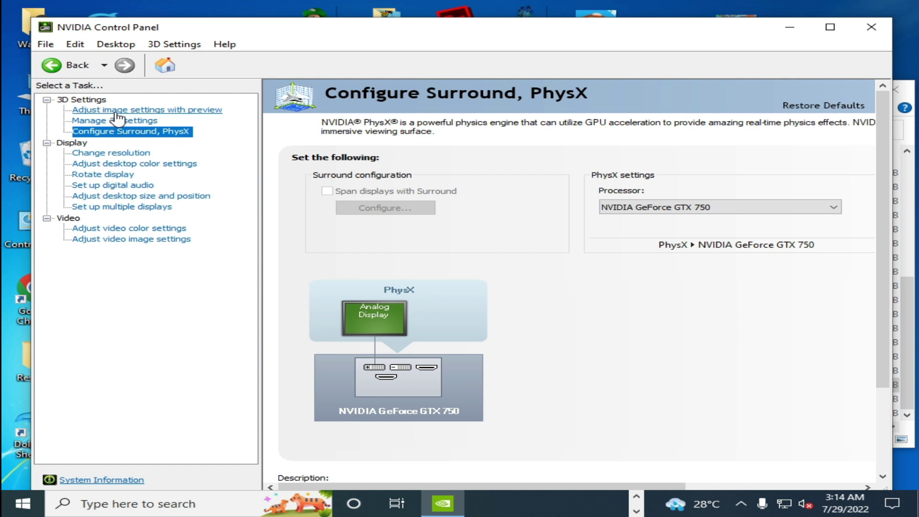
Step: On the image settings preview page, try the preference slider, then choose 'Use the advanced 3D image settings'
{"action": "left_click", "coordinate": [117, 112]}
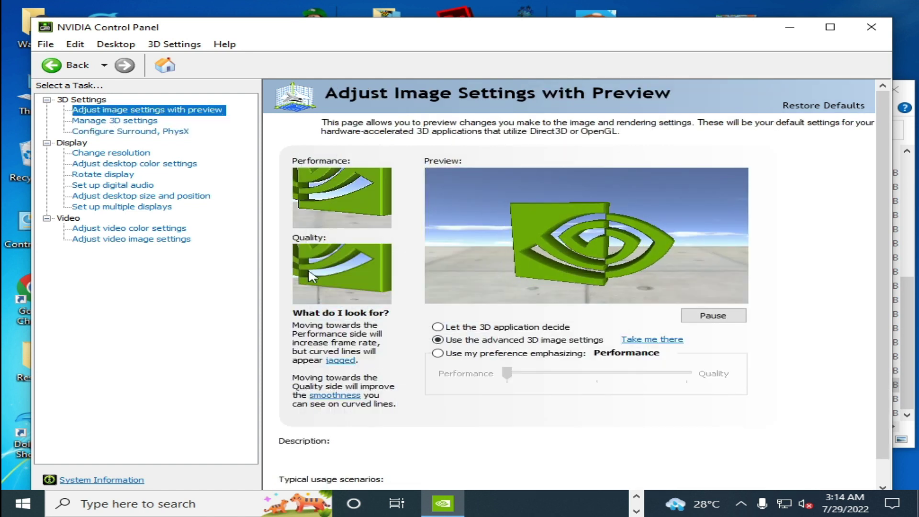
{"action": "left_click", "coordinate": [442, 357]}
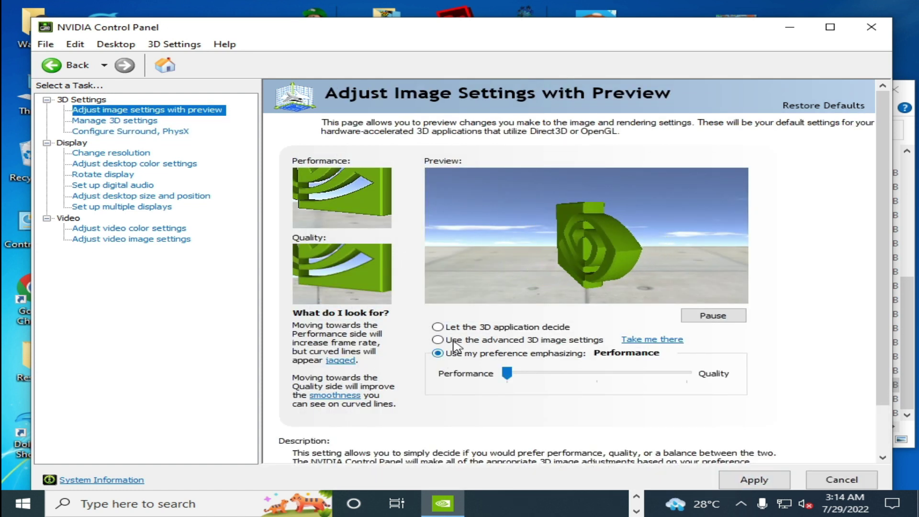
{"action": "left_click", "coordinate": [539, 381]}
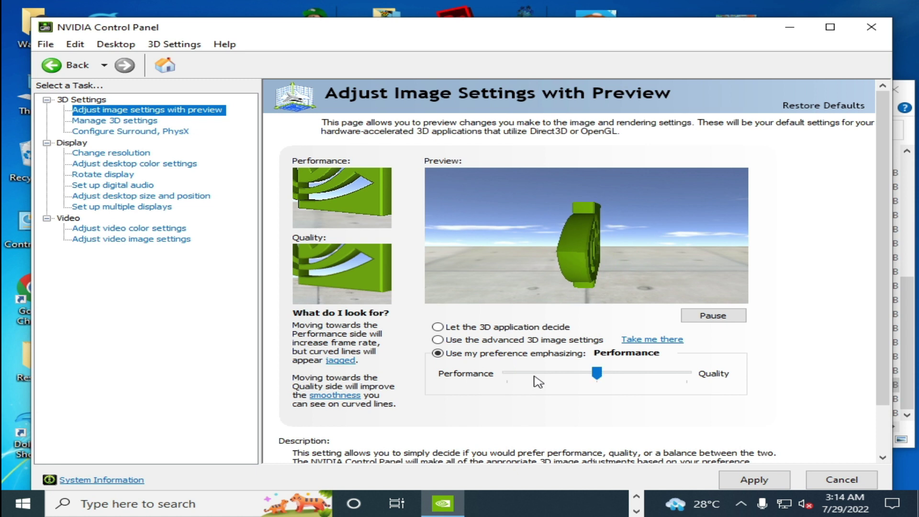
{"action": "left_click", "coordinate": [509, 375]}
{"action": "left_click", "coordinate": [438, 340]}
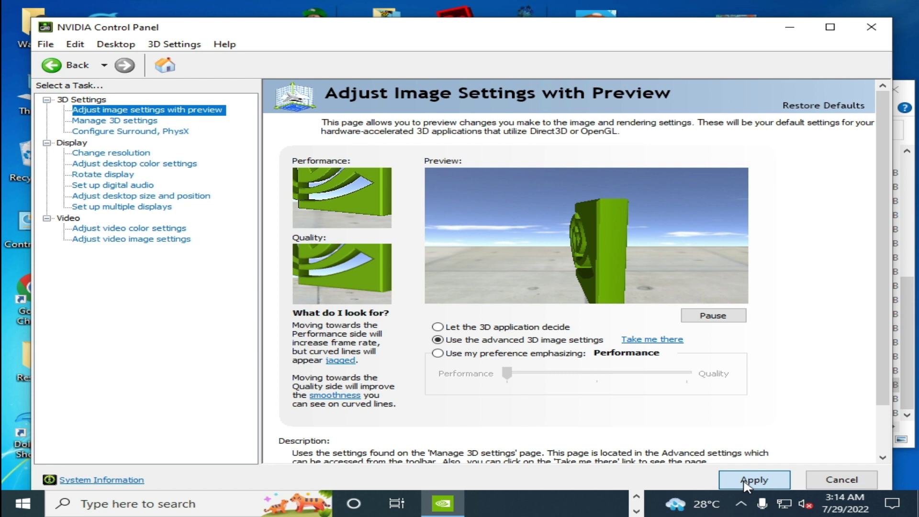
Step: In Manage 3D settings, set the OpenGL rendering GPU to the NVIDIA GeForce GTX 750
{"action": "left_click", "coordinate": [105, 122]}
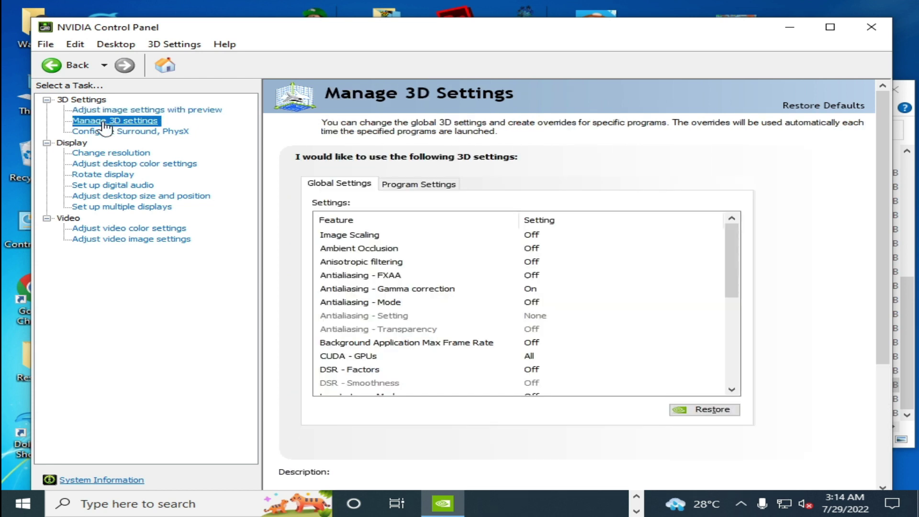
{"action": "left_click_drag", "start_coordinate": [730, 255], "coordinate": [751, 302]}
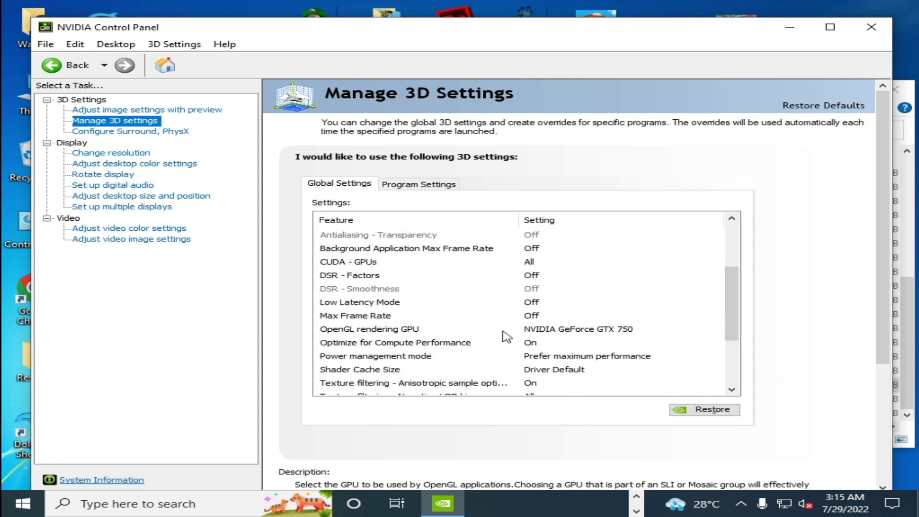
{"action": "left_click", "coordinate": [557, 337]}
{"action": "left_click", "coordinate": [566, 335]}
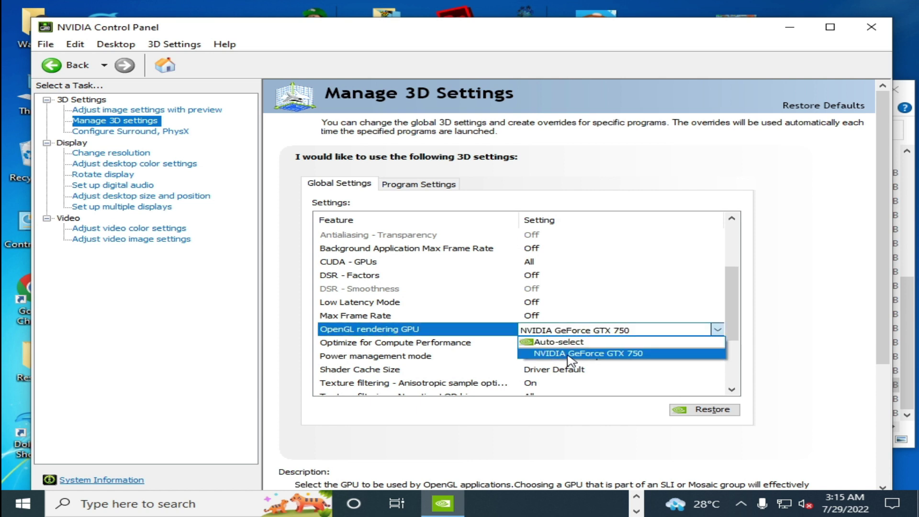
{"action": "left_click", "coordinate": [570, 354]}
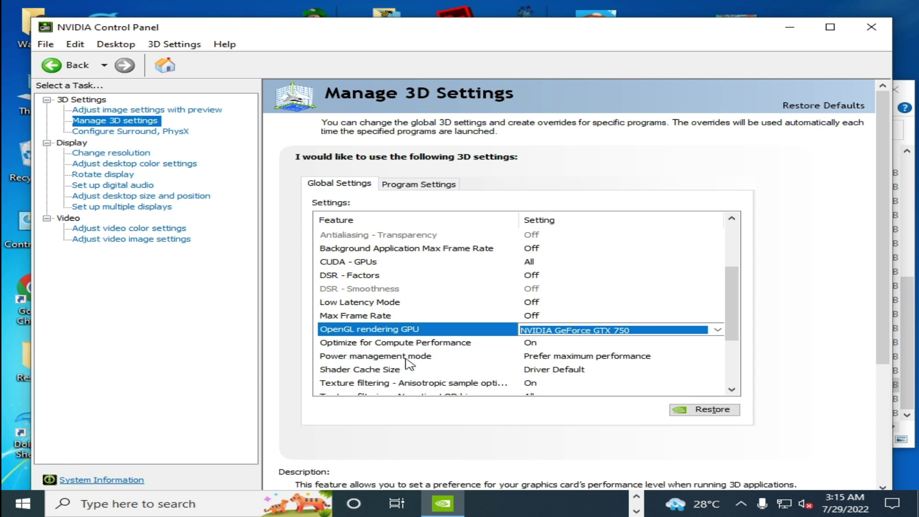
Step: Set Power management mode to Prefer maximum performance
{"action": "left_click", "coordinate": [574, 358]}
{"action": "left_click", "coordinate": [571, 357]}
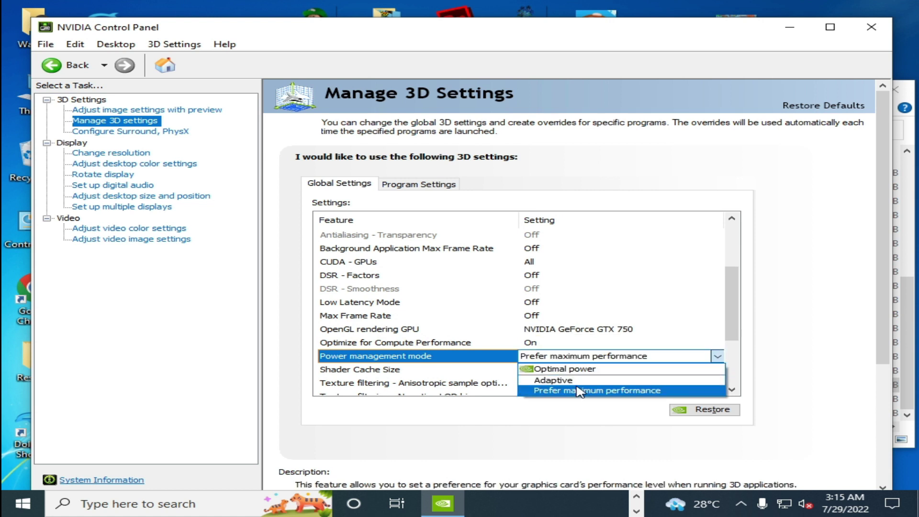
{"action": "left_click", "coordinate": [576, 389]}
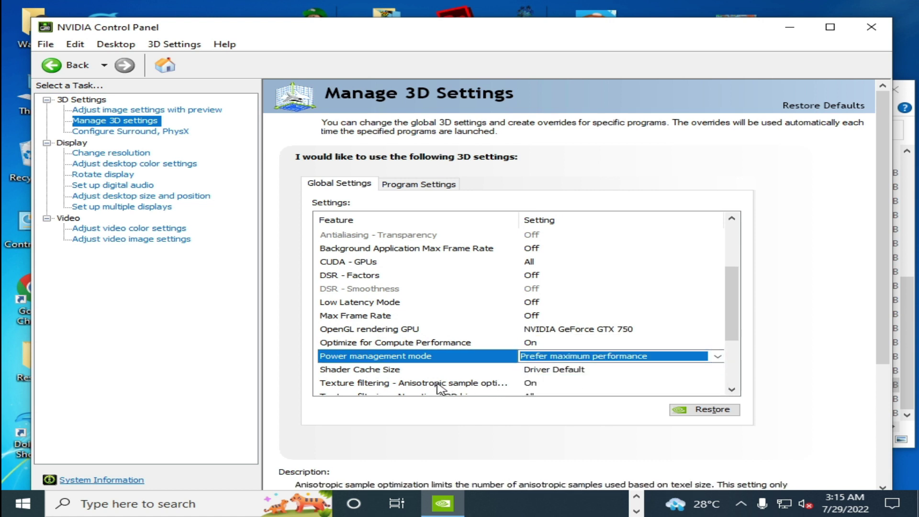
{"action": "left_click", "coordinate": [732, 389]}
{"action": "left_click", "coordinate": [732, 389]}
{"action": "left_click", "coordinate": [732, 390]}
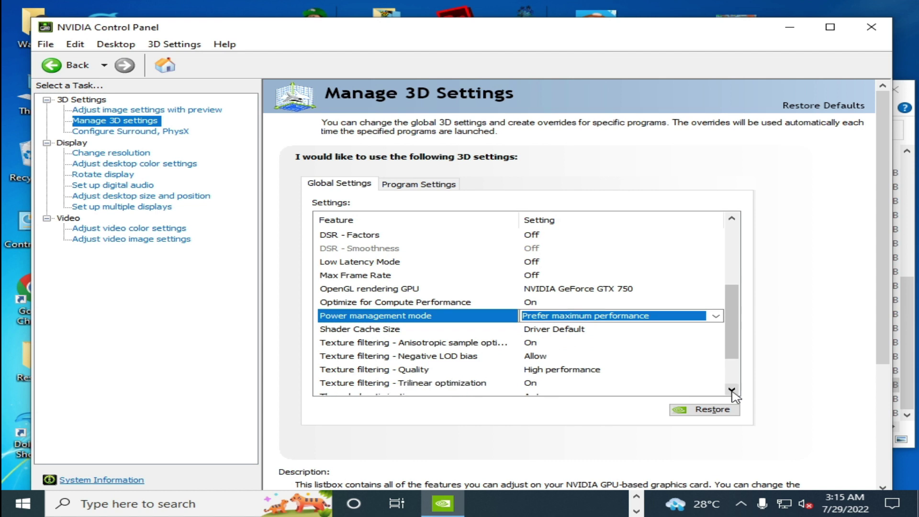
{"action": "left_click", "coordinate": [732, 390]}
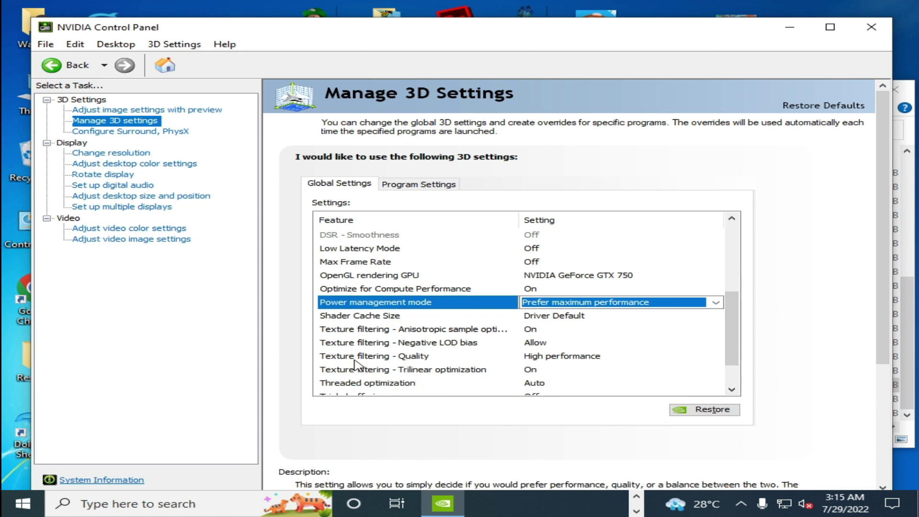
Step: Set Texture filtering - Quality to High performance, apply the 3D settings and close the panel
{"action": "left_click", "coordinate": [553, 358]}
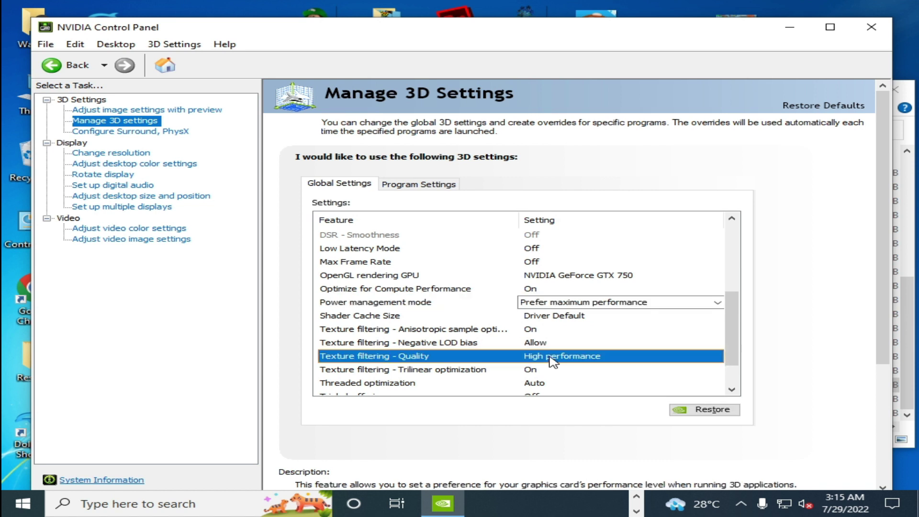
{"action": "left_click", "coordinate": [553, 357]}
{"action": "left_click", "coordinate": [556, 357]}
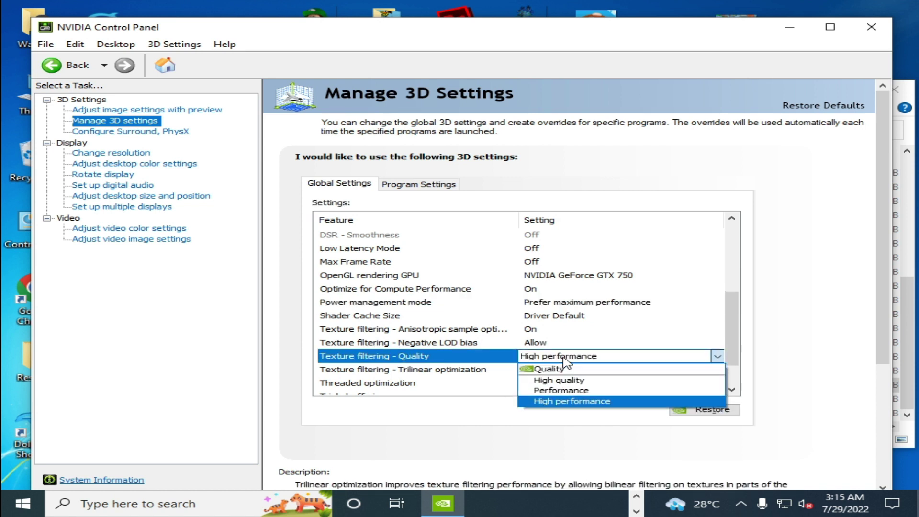
{"action": "left_click", "coordinate": [569, 403]}
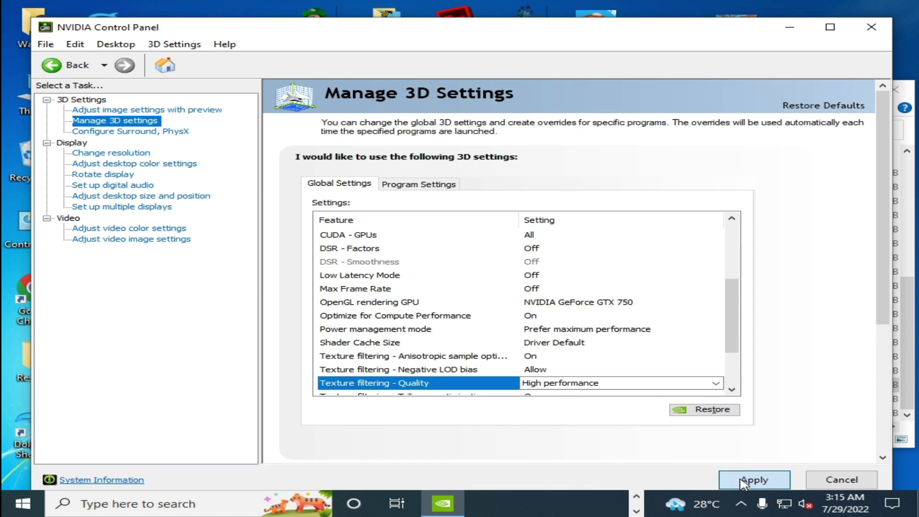
{"action": "left_click", "coordinate": [744, 481]}
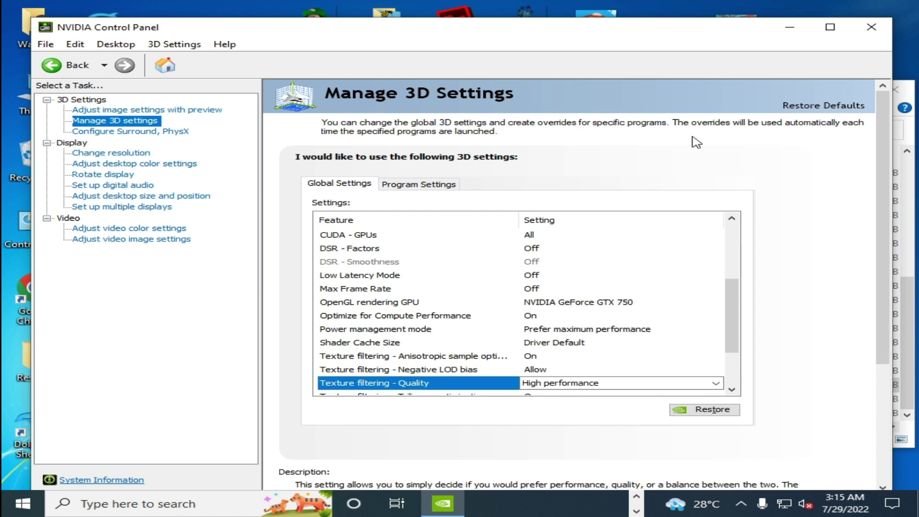
{"action": "left_click", "coordinate": [872, 27]}
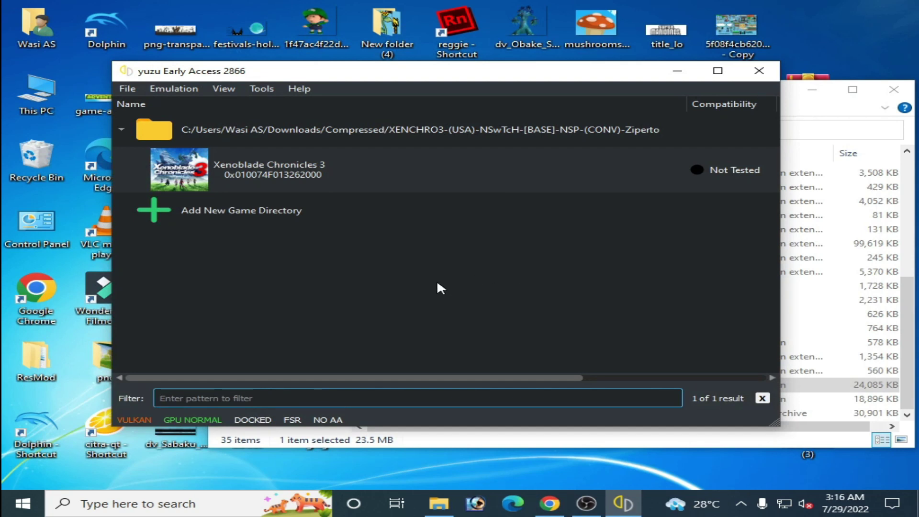
Step: Search for 'msconfig' in the taskbar and launch System Configuration
{"action": "left_click", "coordinate": [129, 504]}
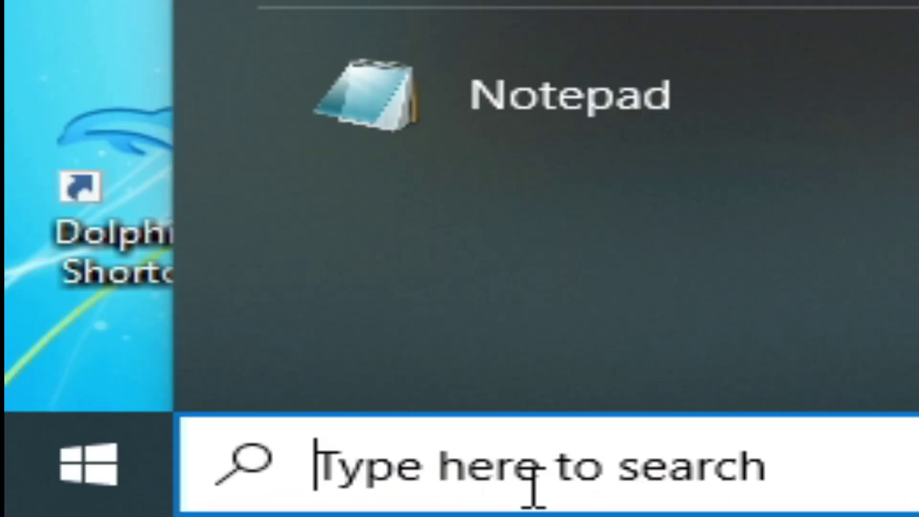
{"action": "type", "text": "ms"}
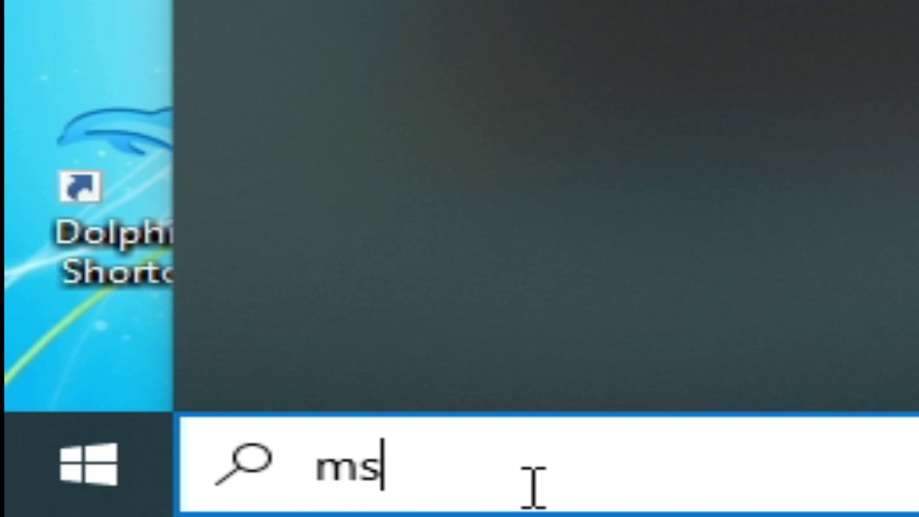
{"action": "type", "text": "con"}
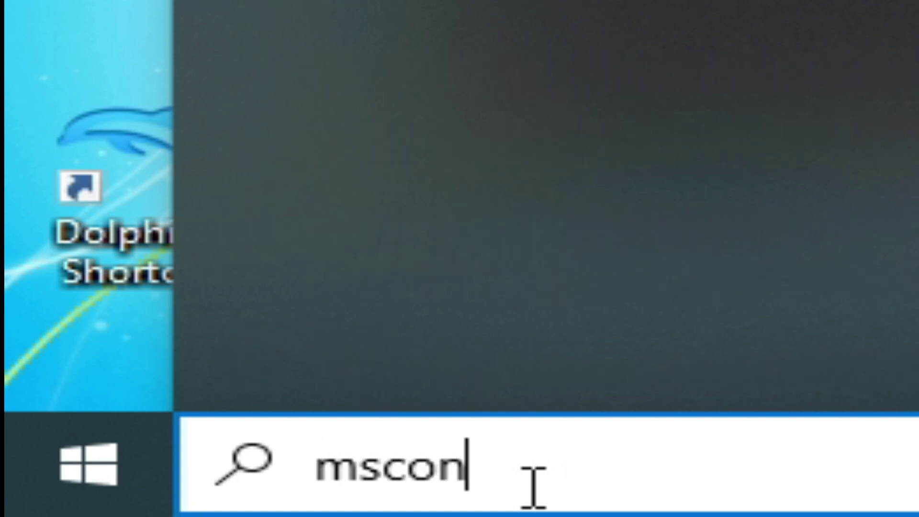
{"action": "type", "text": "fig"}
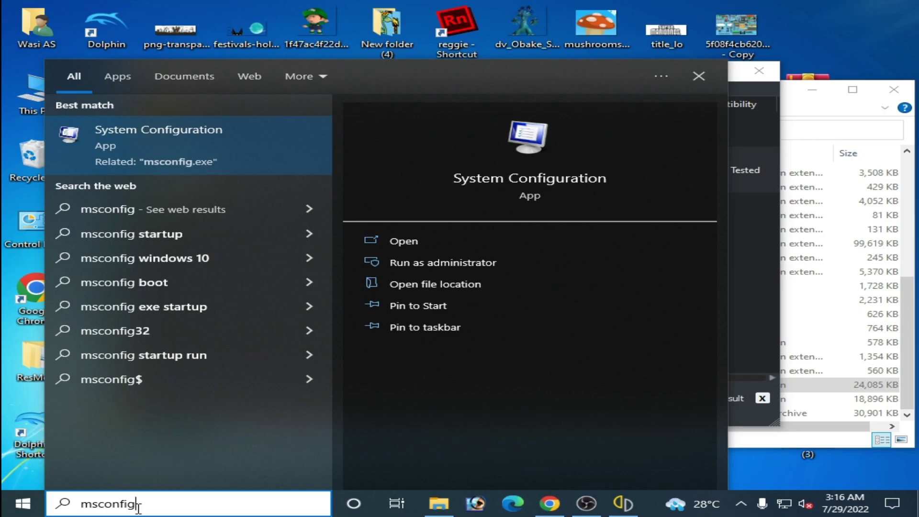
{"action": "key", "text": "Return"}
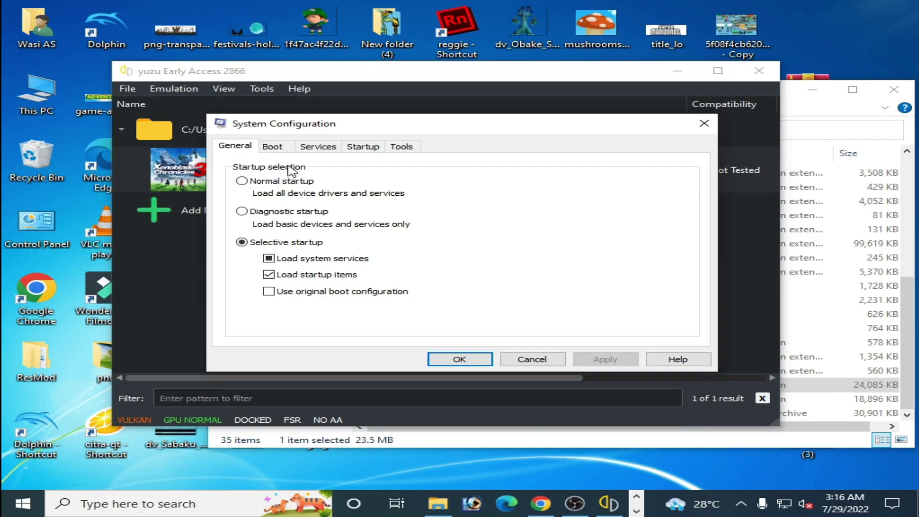
Step: In the Boot tab's advanced options, leave Maximum memory and Number of processors unchecked
{"action": "left_click", "coordinate": [273, 147]}
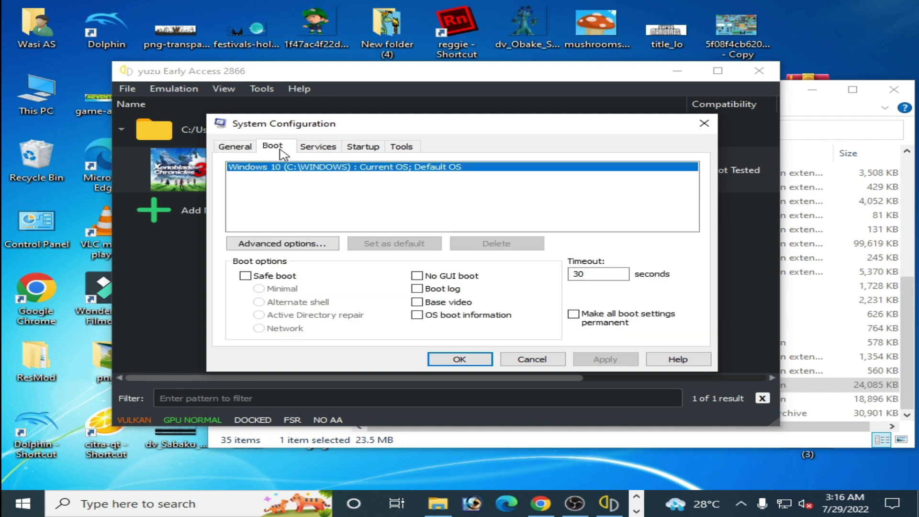
{"action": "left_click", "coordinate": [278, 247]}
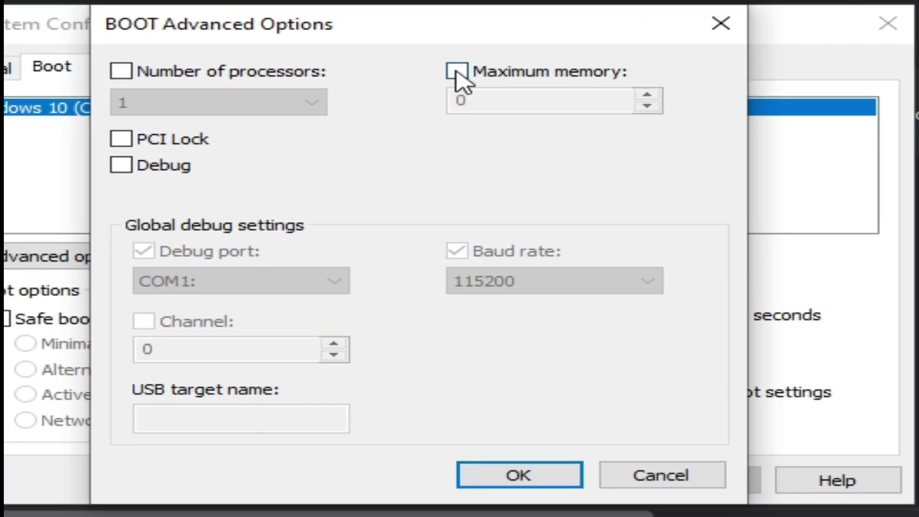
{"action": "left_click", "coordinate": [456, 71]}
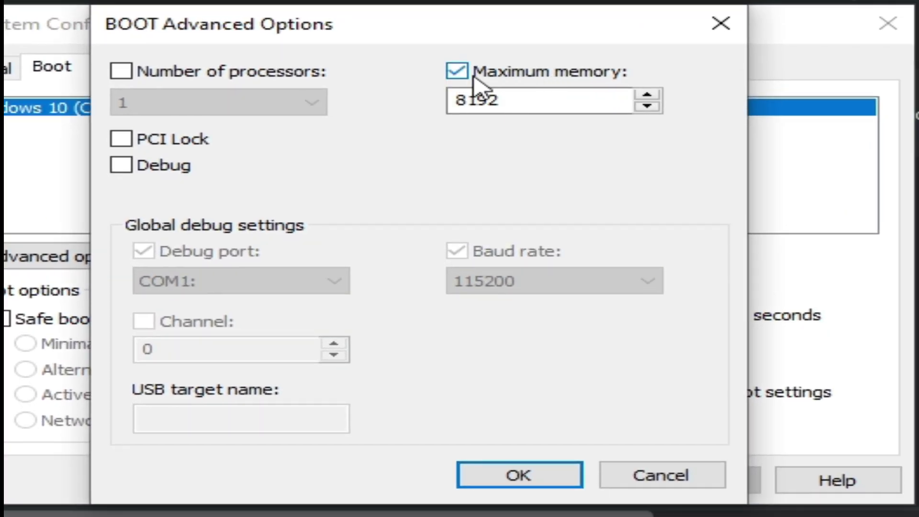
{"action": "left_click", "coordinate": [458, 71]}
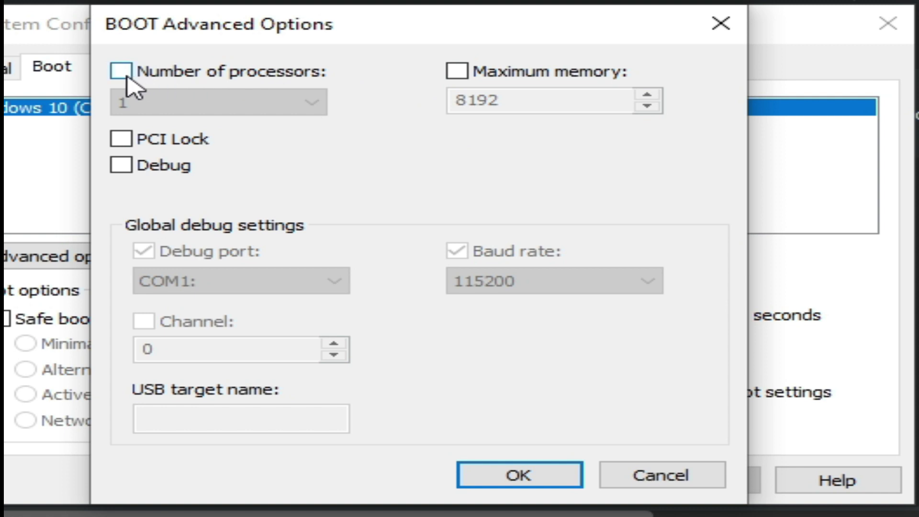
{"action": "left_click", "coordinate": [123, 72]}
{"action": "left_click", "coordinate": [122, 72]}
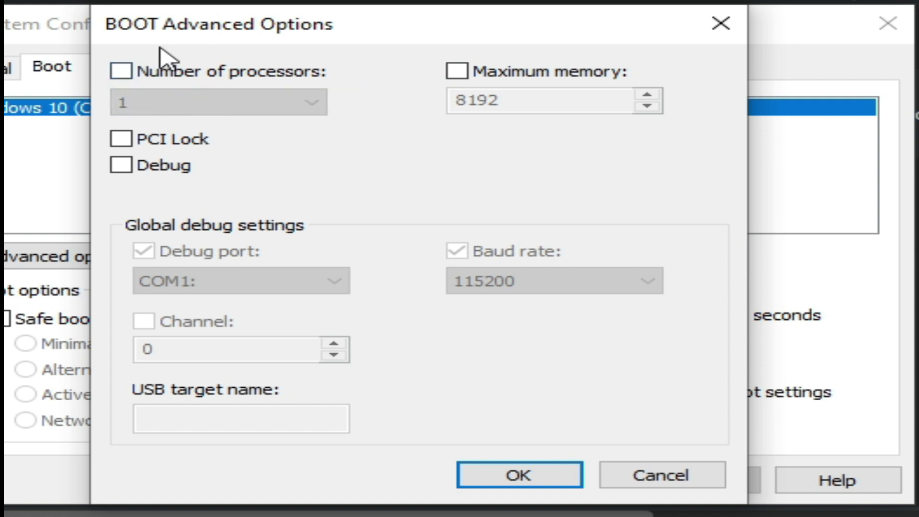
Step: Confirm the advanced options, apply the boot changes and close System Configuration without restarting
{"action": "left_click", "coordinate": [511, 356]}
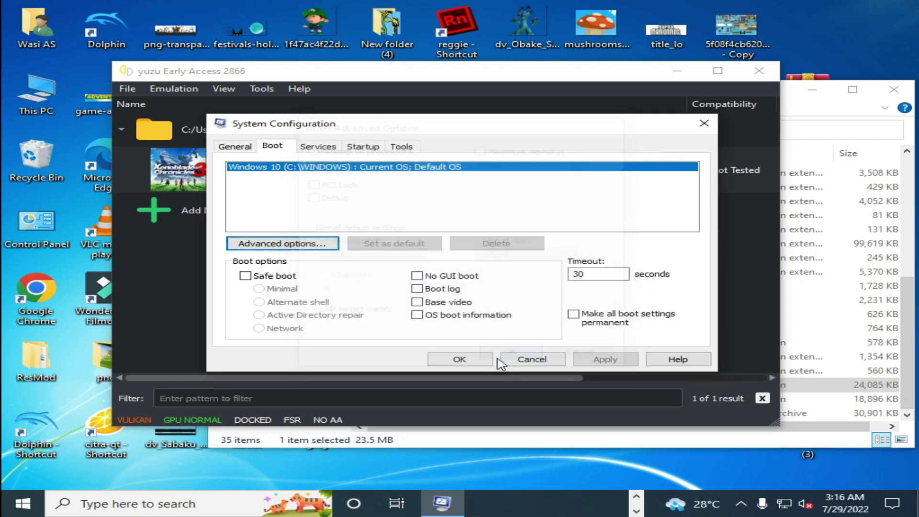
{"action": "left_click", "coordinate": [603, 360]}
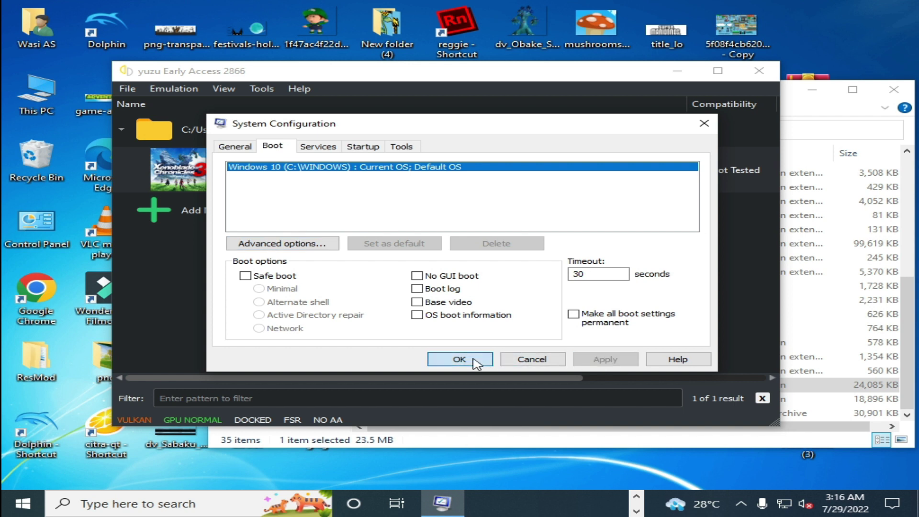
{"action": "left_click", "coordinate": [474, 360]}
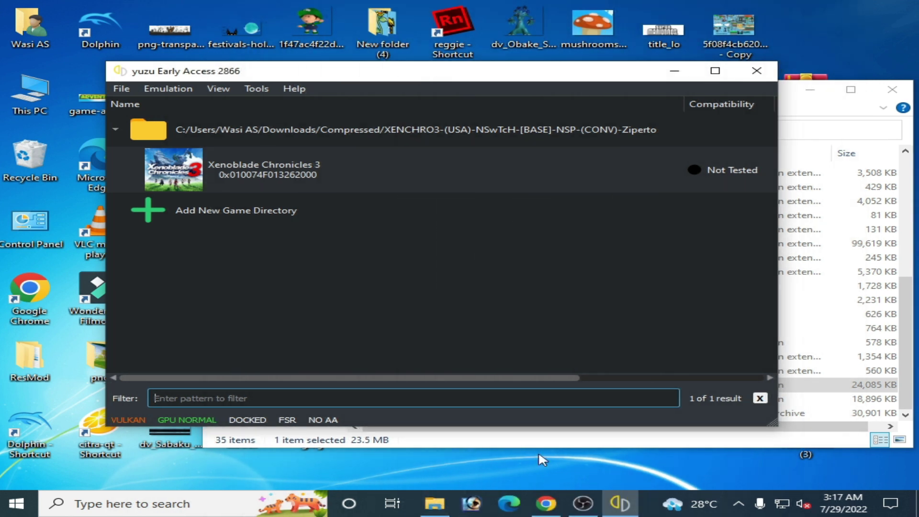
Step: Go from the desktop's Display settings to the Graphics settings page and start adding an app
{"action": "right_click", "coordinate": [539, 451]}
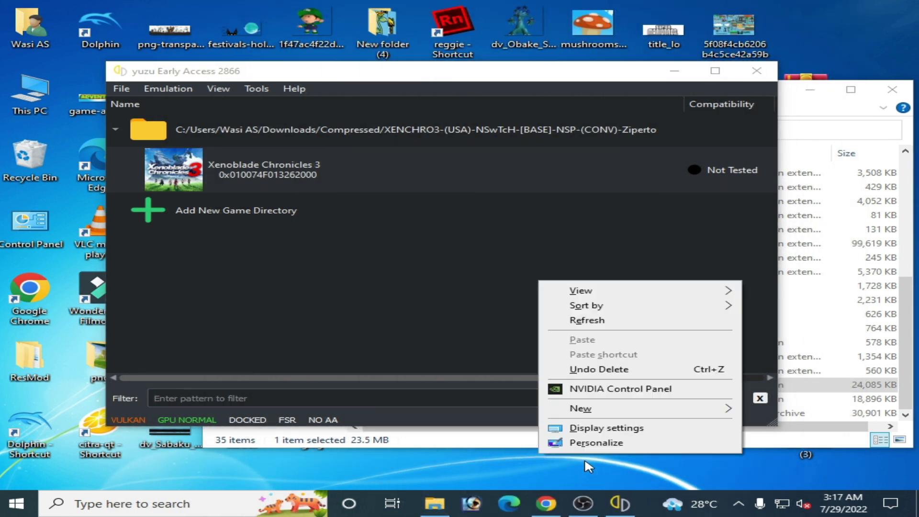
{"action": "left_click", "coordinate": [607, 431]}
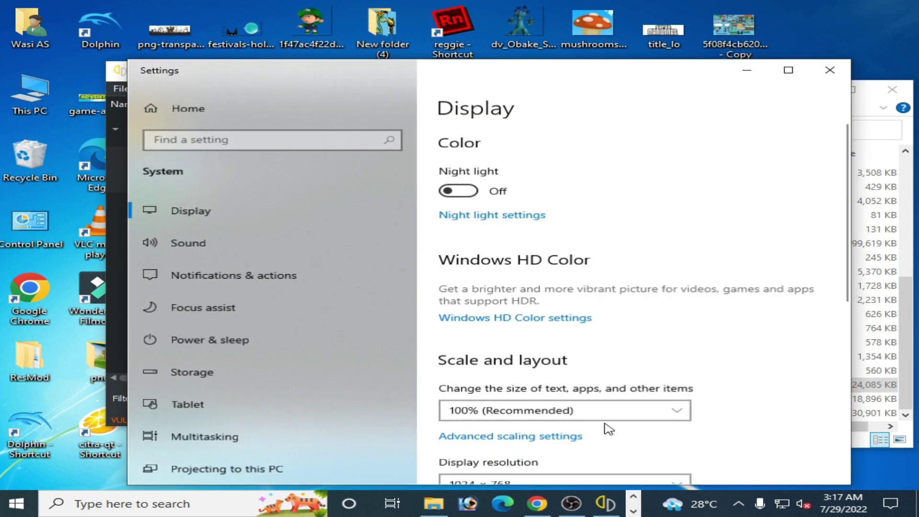
{"action": "left_click_drag", "start_coordinate": [842, 180], "coordinate": [724, 314]}
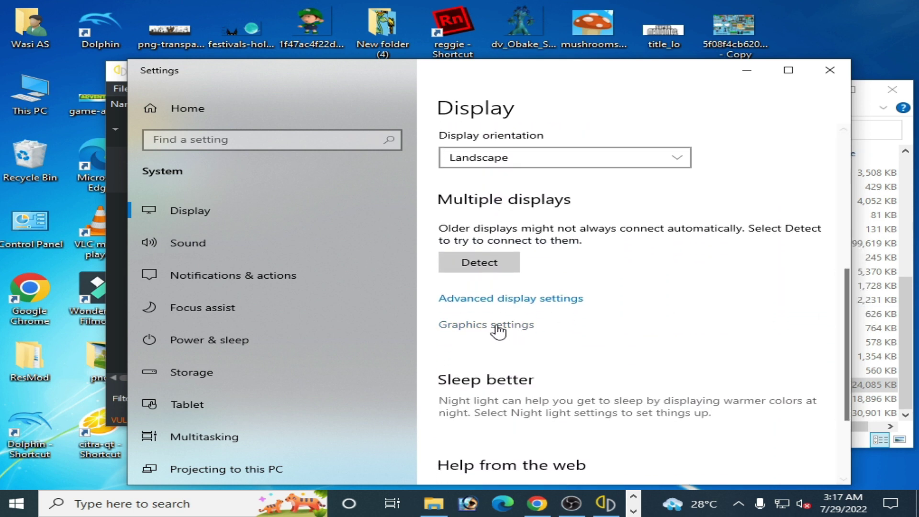
{"action": "left_click", "coordinate": [520, 327]}
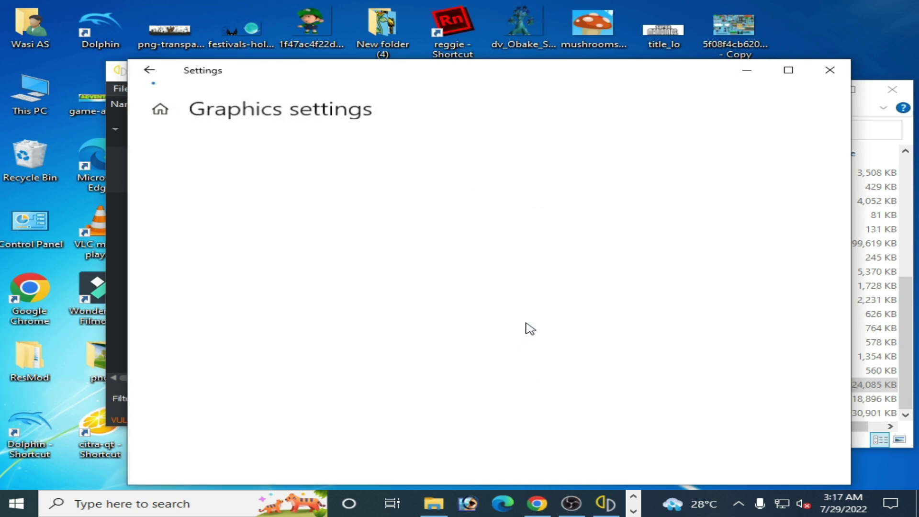
{"action": "left_click", "coordinate": [200, 274]}
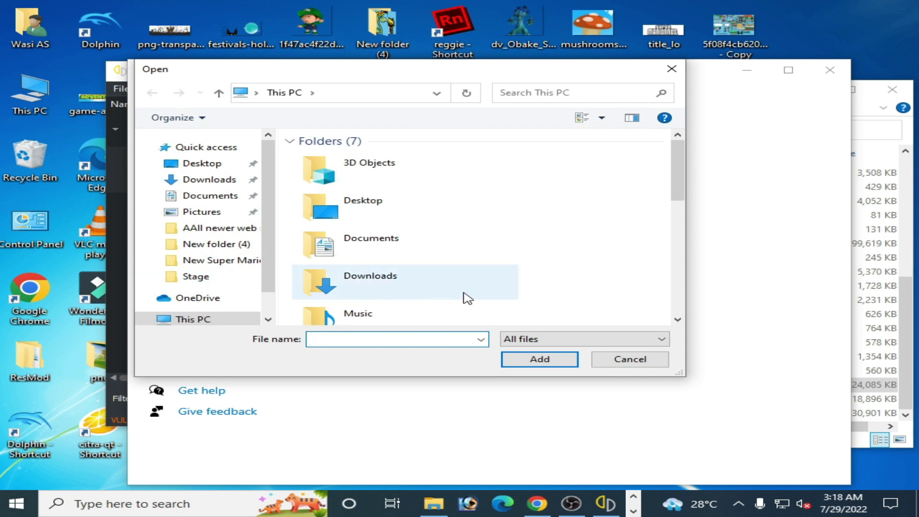
Step: Browse to Downloads > Compressed > yuzu-early-access-EA2866 > yuzu-early-access
{"action": "double_click", "coordinate": [372, 282]}
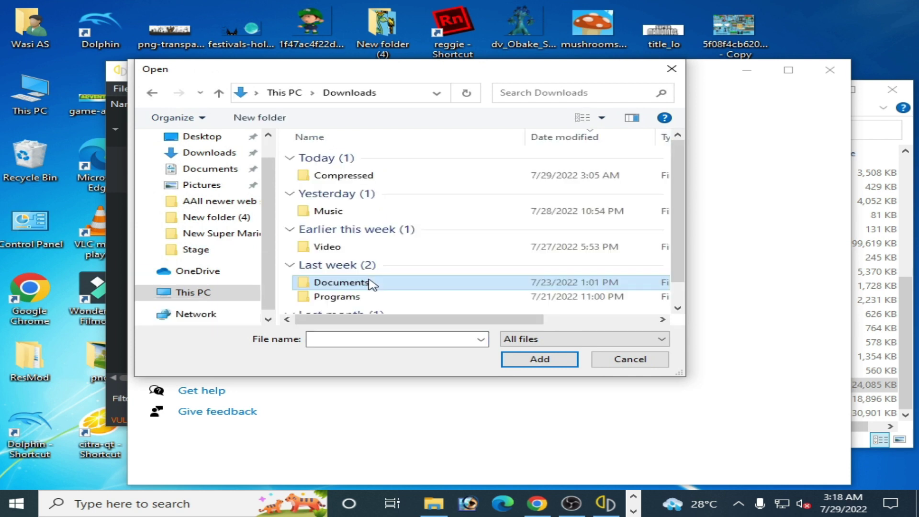
{"action": "double_click", "coordinate": [348, 181]}
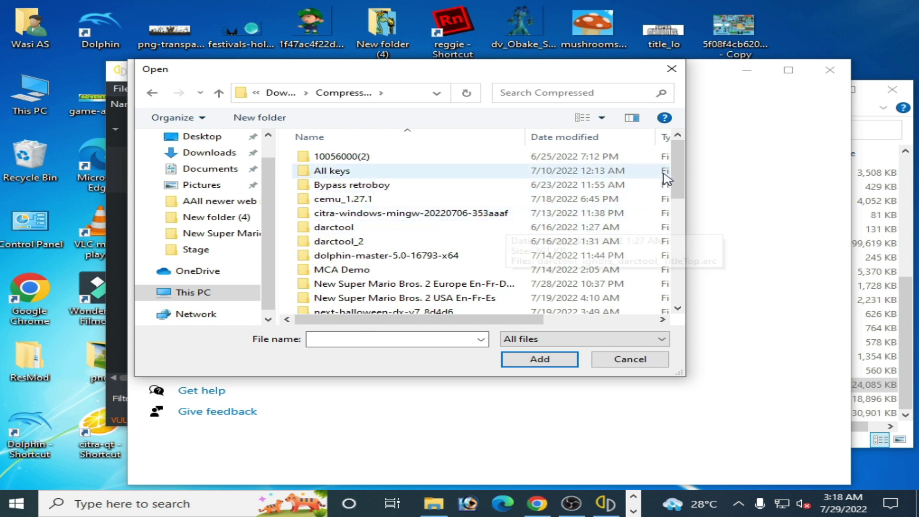
{"action": "left_click_drag", "start_coordinate": [680, 172], "coordinate": [689, 275]}
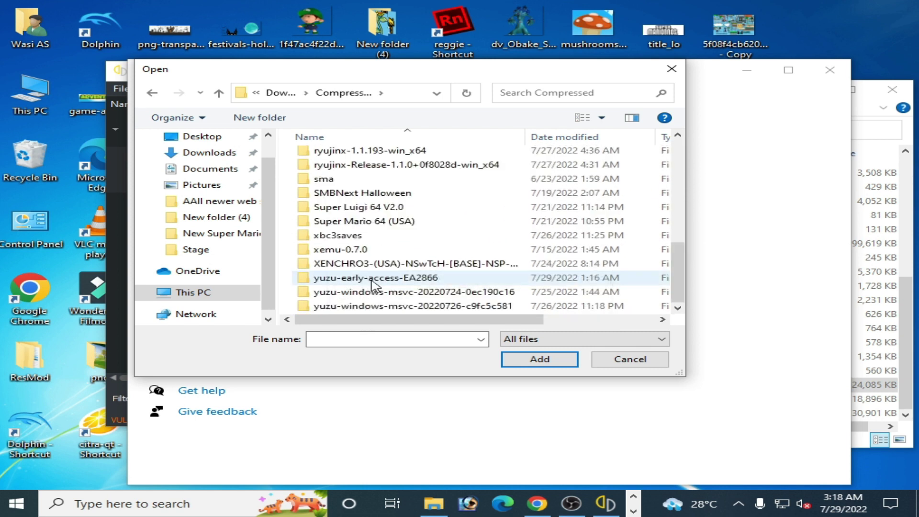
{"action": "left_click", "coordinate": [386, 279]}
{"action": "double_click", "coordinate": [386, 283]}
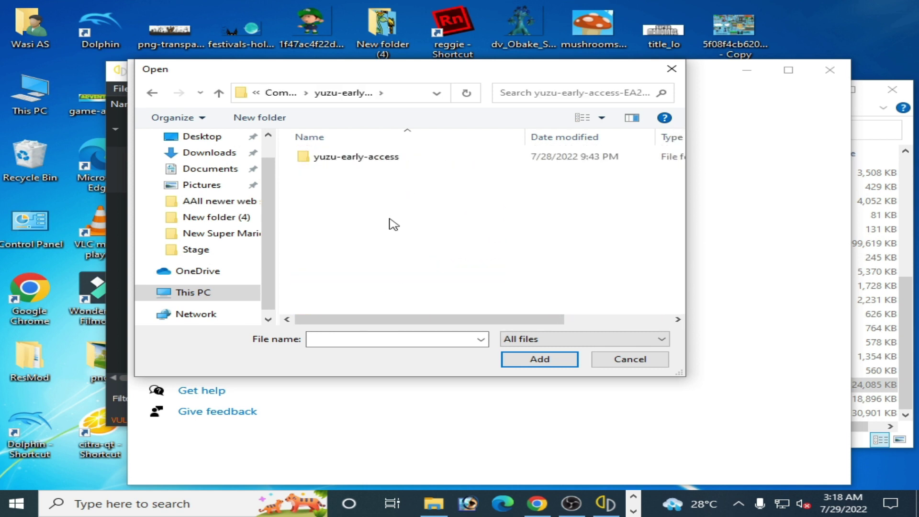
{"action": "left_click", "coordinate": [354, 158]}
{"action": "double_click", "coordinate": [355, 160]}
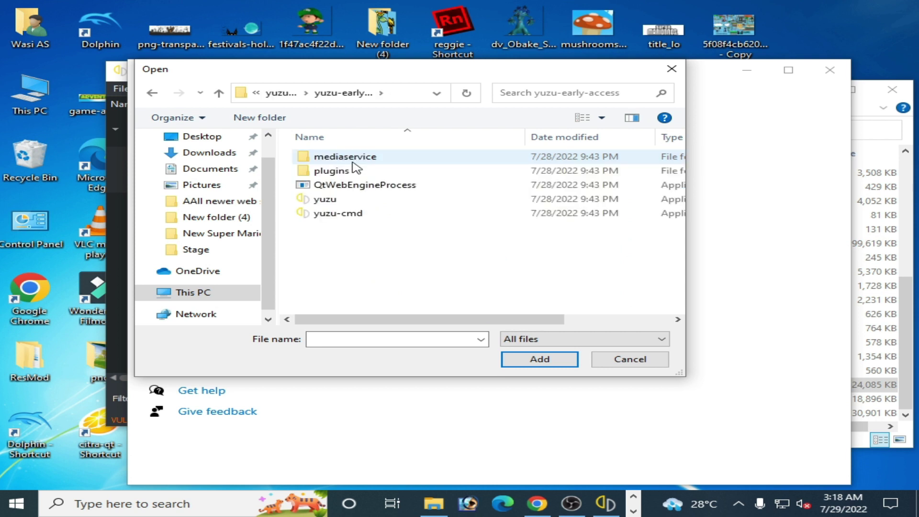
Step: Add the yuzu executable to the graphics preference list and close Settings
{"action": "left_click", "coordinate": [326, 201]}
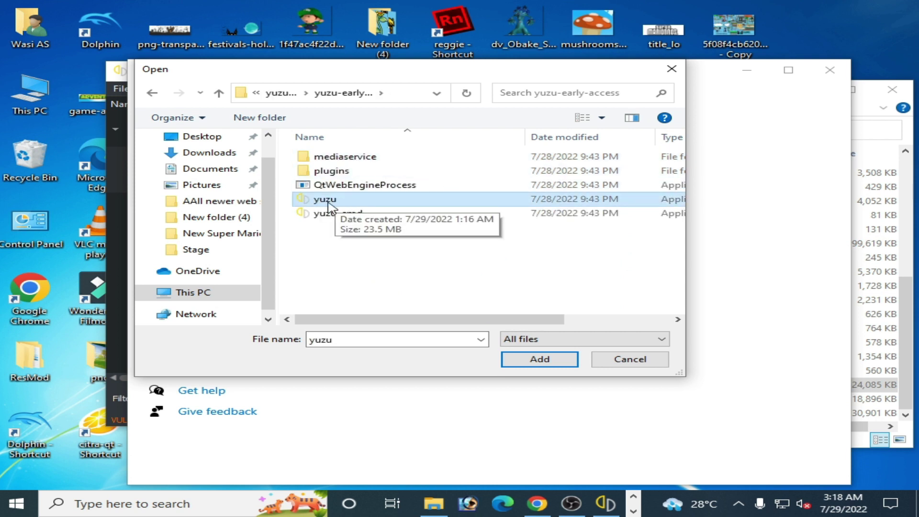
{"action": "left_click", "coordinate": [533, 362]}
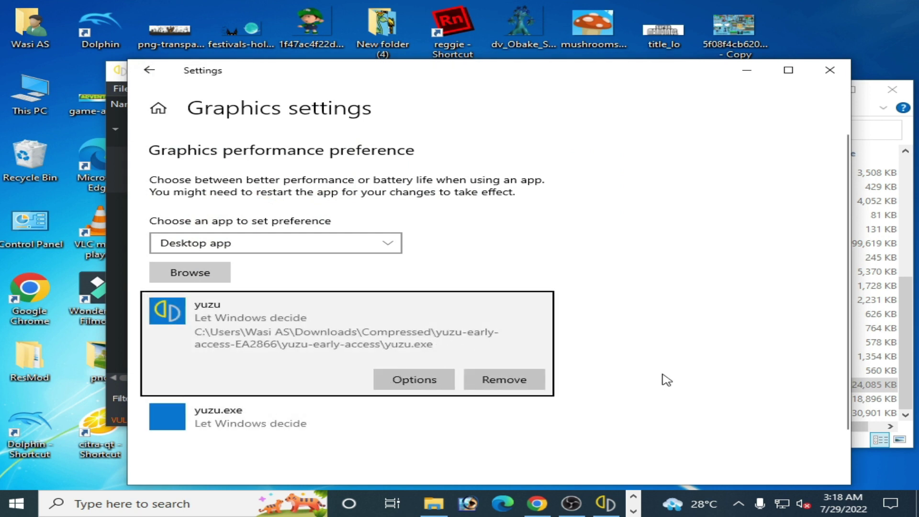
{"action": "left_click", "coordinate": [829, 72]}
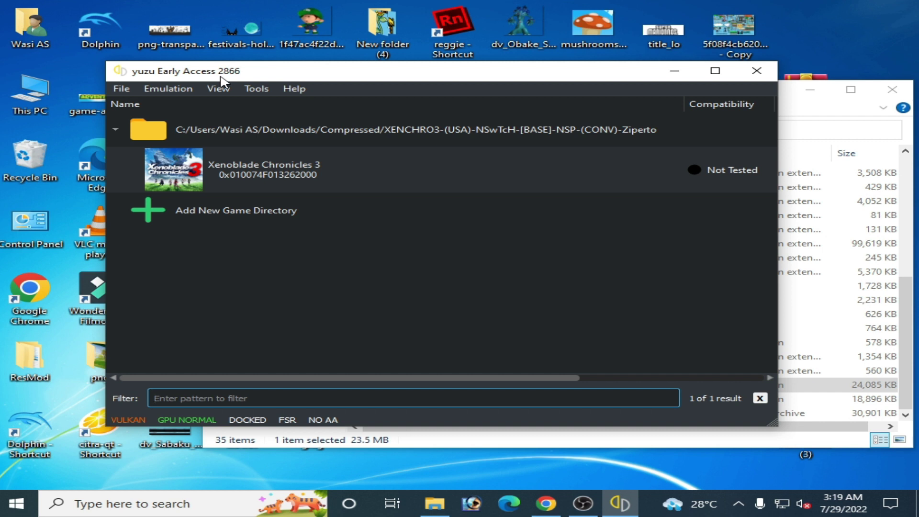
Step: In yuzu's Graphics configuration, set the API to OpenGL and the shader backend to GLSL
{"action": "left_click", "coordinate": [377, 278]}
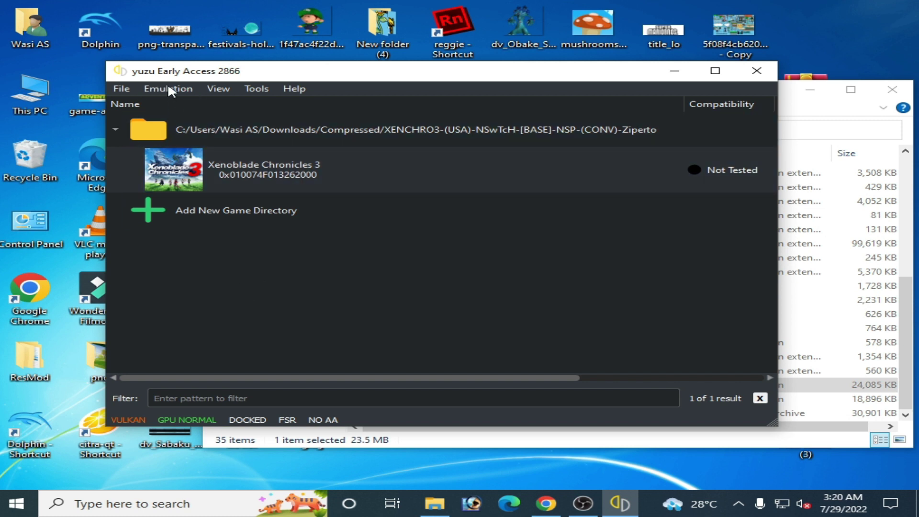
{"action": "left_click", "coordinate": [168, 89]}
{"action": "left_click", "coordinate": [206, 165]}
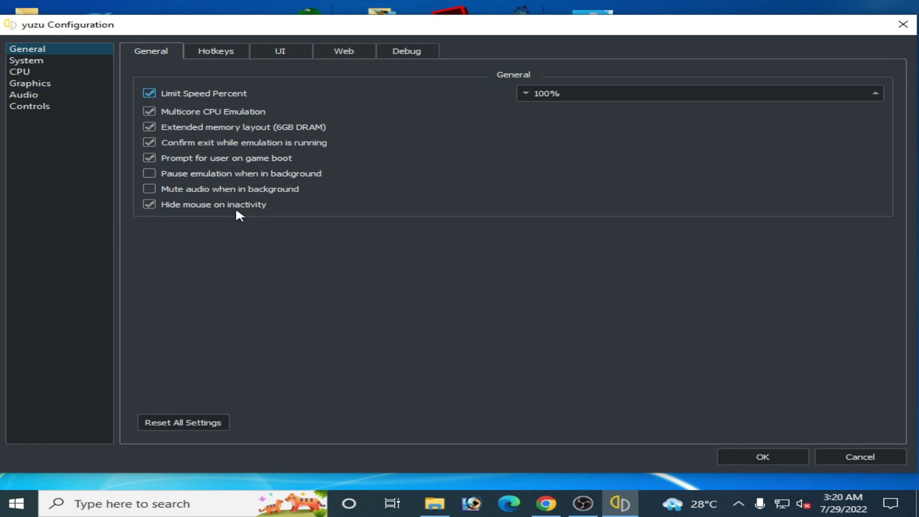
{"action": "left_click", "coordinate": [52, 84]}
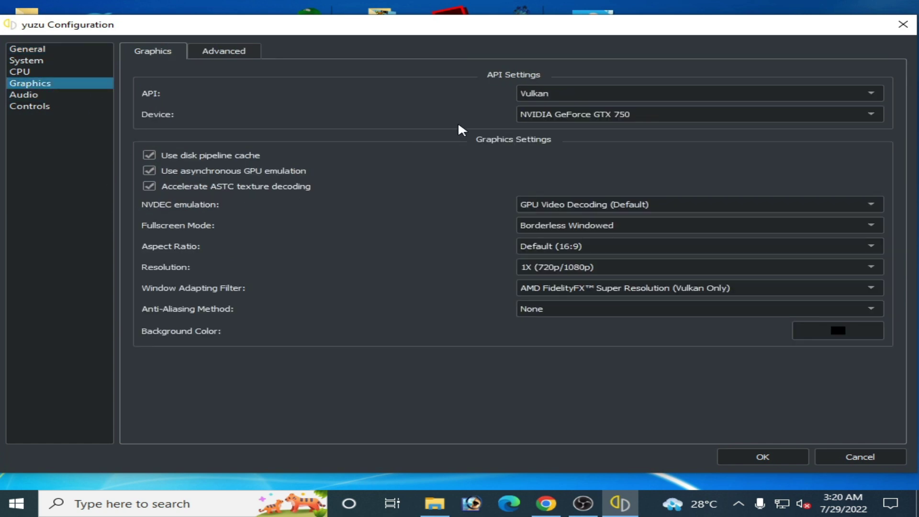
{"action": "left_click", "coordinate": [538, 92]}
{"action": "left_click", "coordinate": [500, 124]}
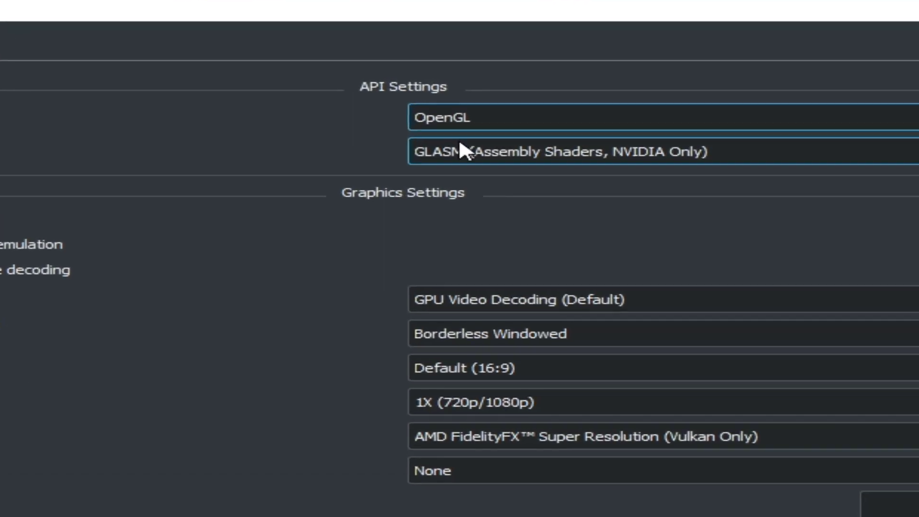
{"action": "left_click", "coordinate": [529, 137]}
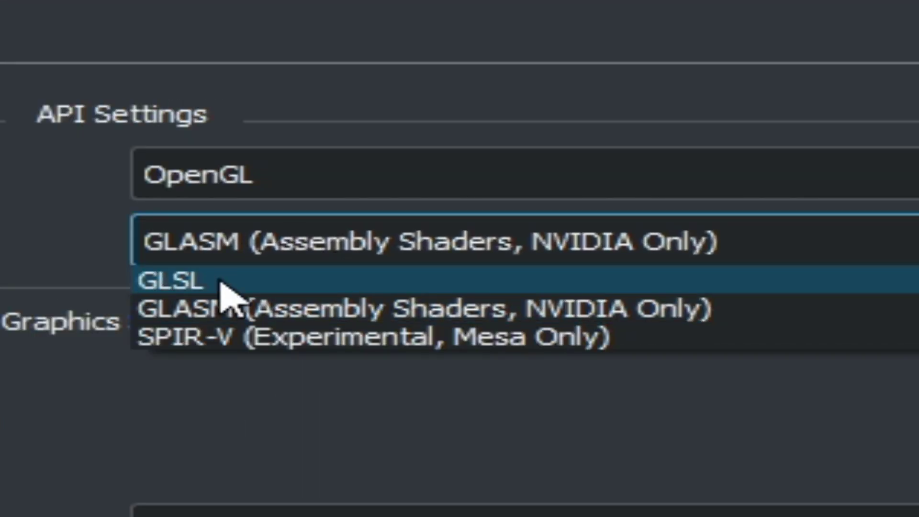
{"action": "left_click", "coordinate": [171, 282]}
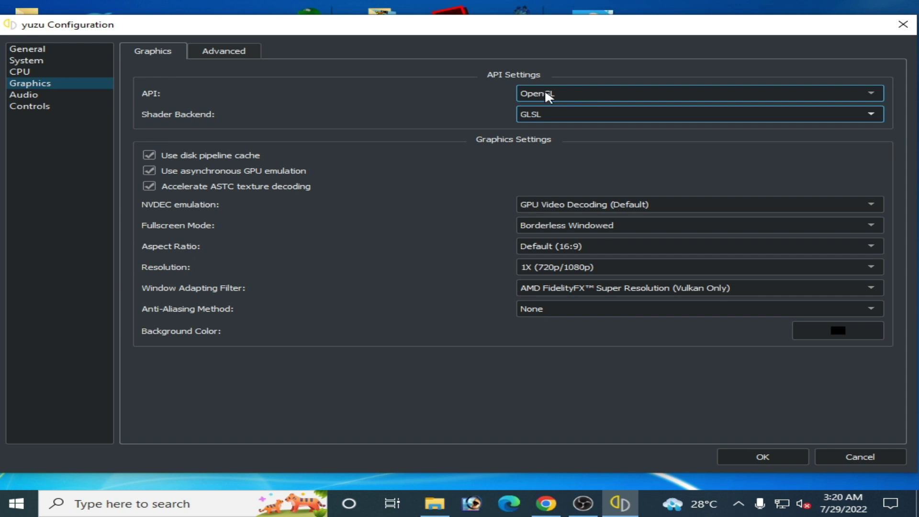
Step: Enable Use VSync in the Advanced graphics settings and save the configuration
{"action": "left_click", "coordinate": [222, 54]}
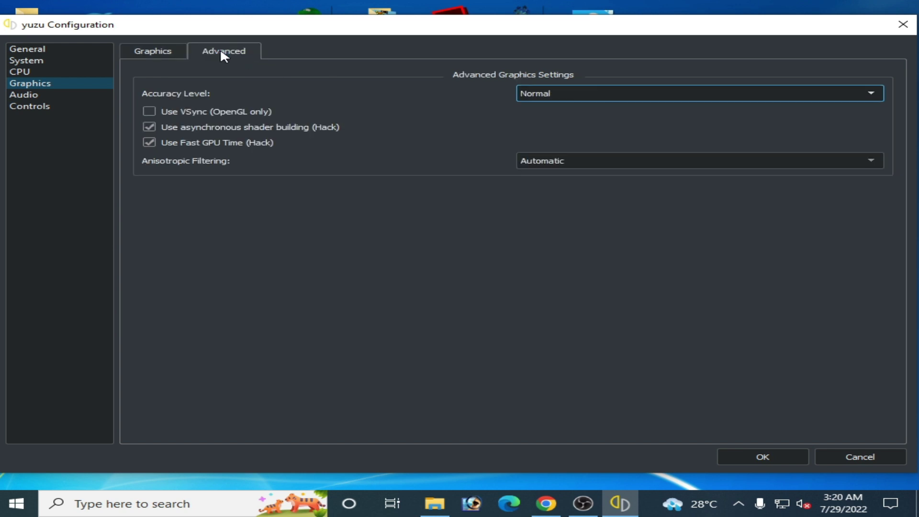
{"action": "left_click", "coordinate": [152, 113]}
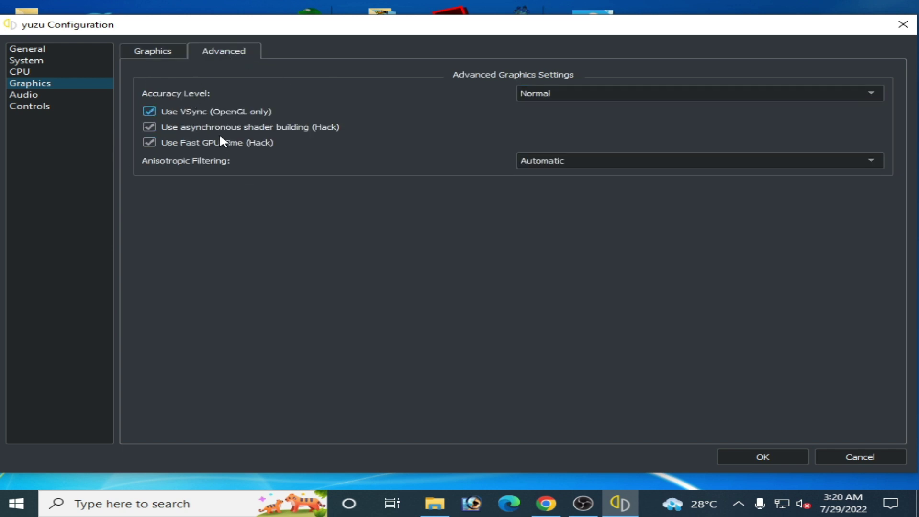
{"action": "left_click", "coordinate": [748, 460]}
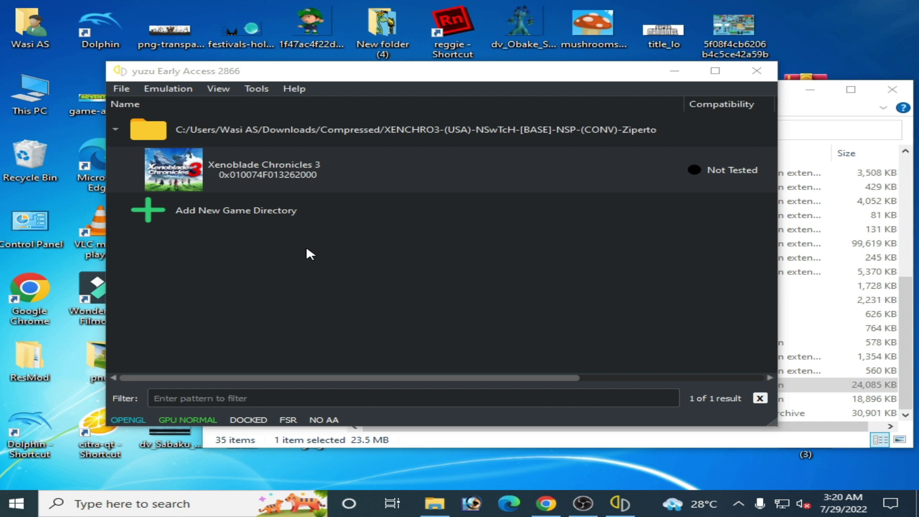
Step: Toggle the OPENGL status-bar indicator to switch the graphics API back to Vulkan
{"action": "left_click", "coordinate": [128, 421]}
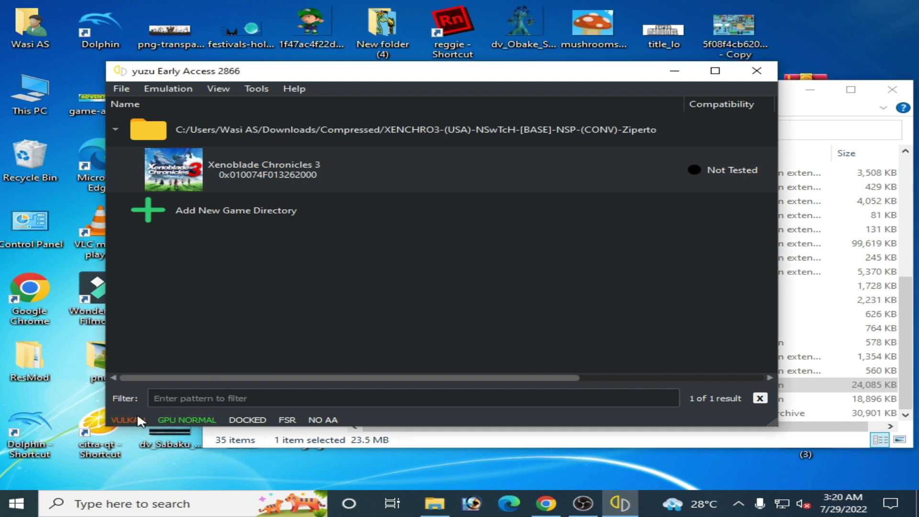